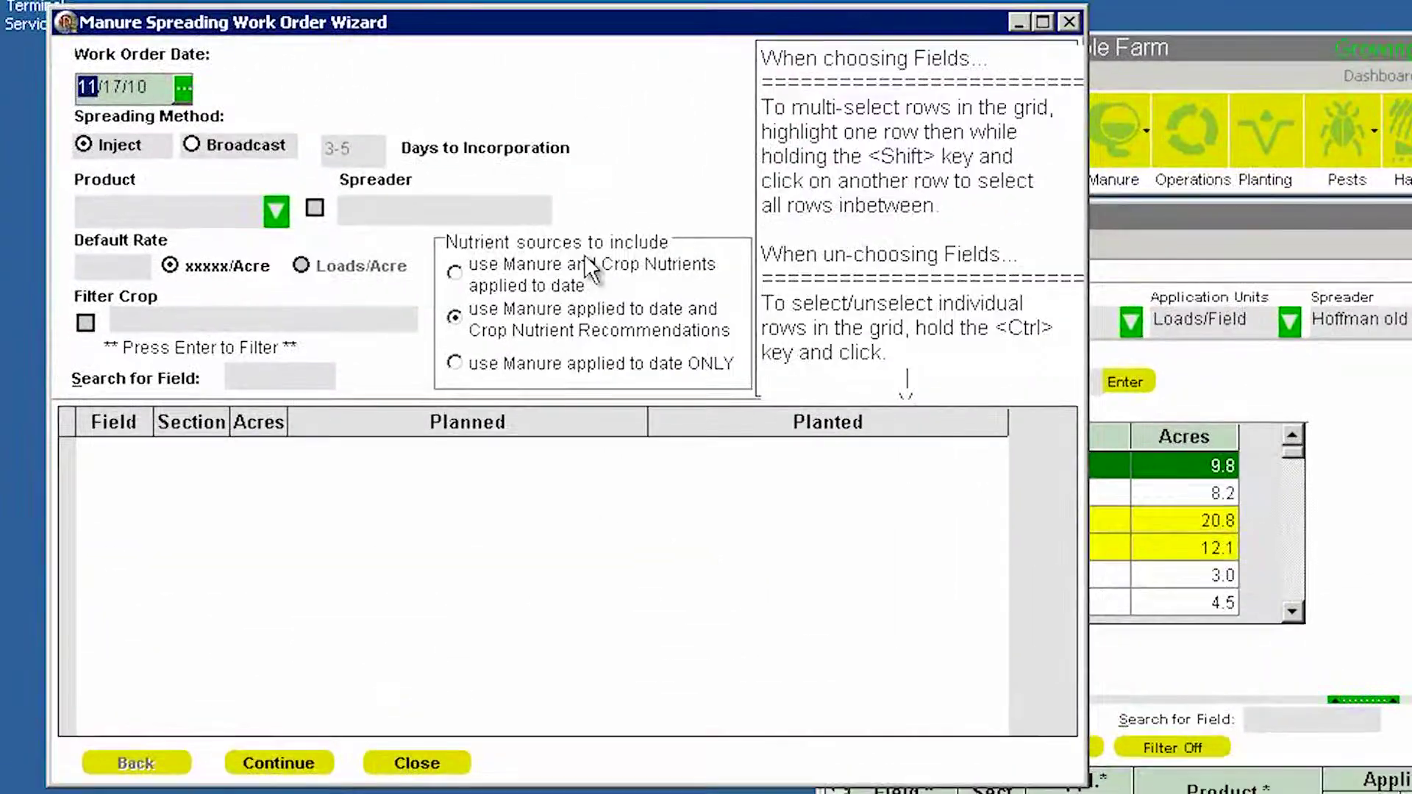
# Step: Set the work order date to 07/01/10
pyautogui.press('Right')
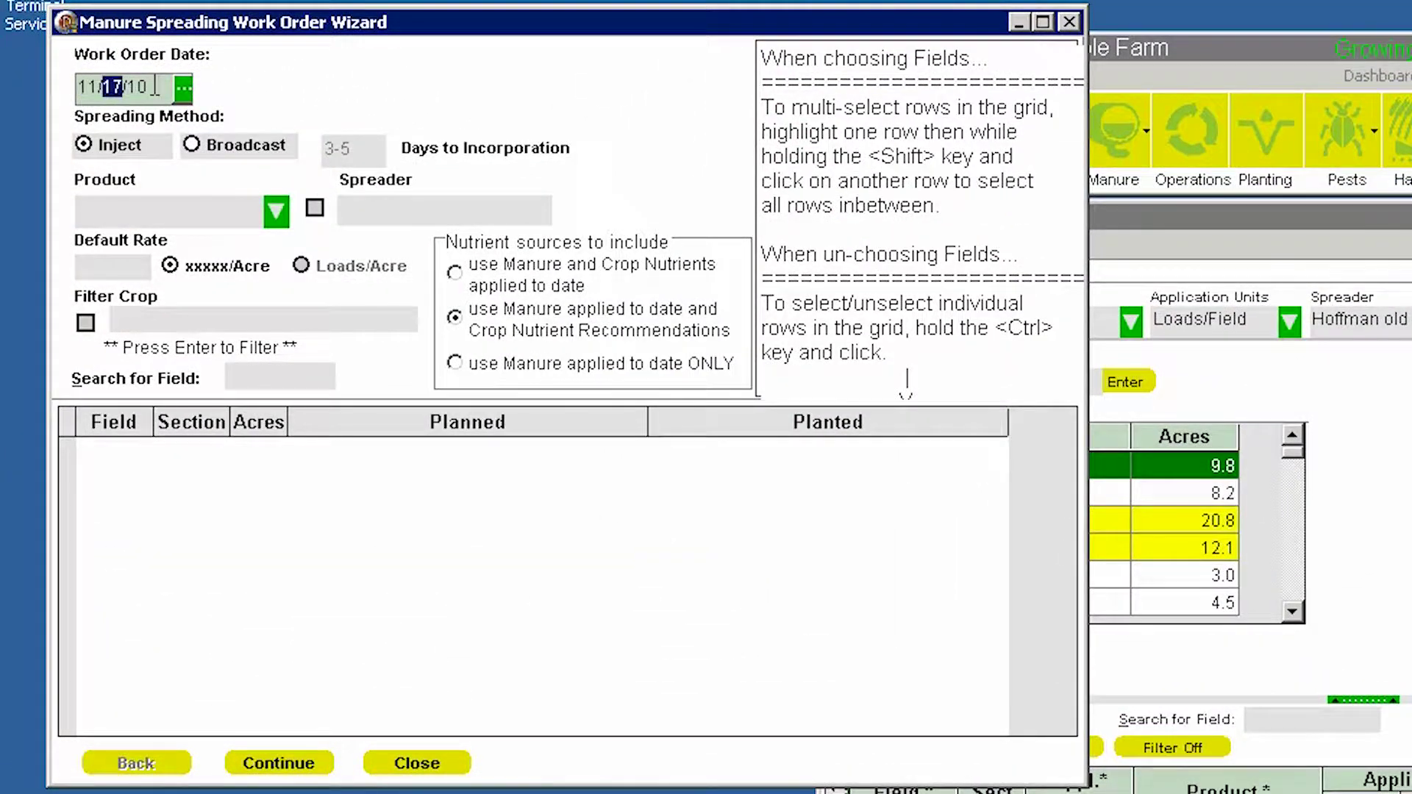
pyautogui.doubleClick(125, 82)
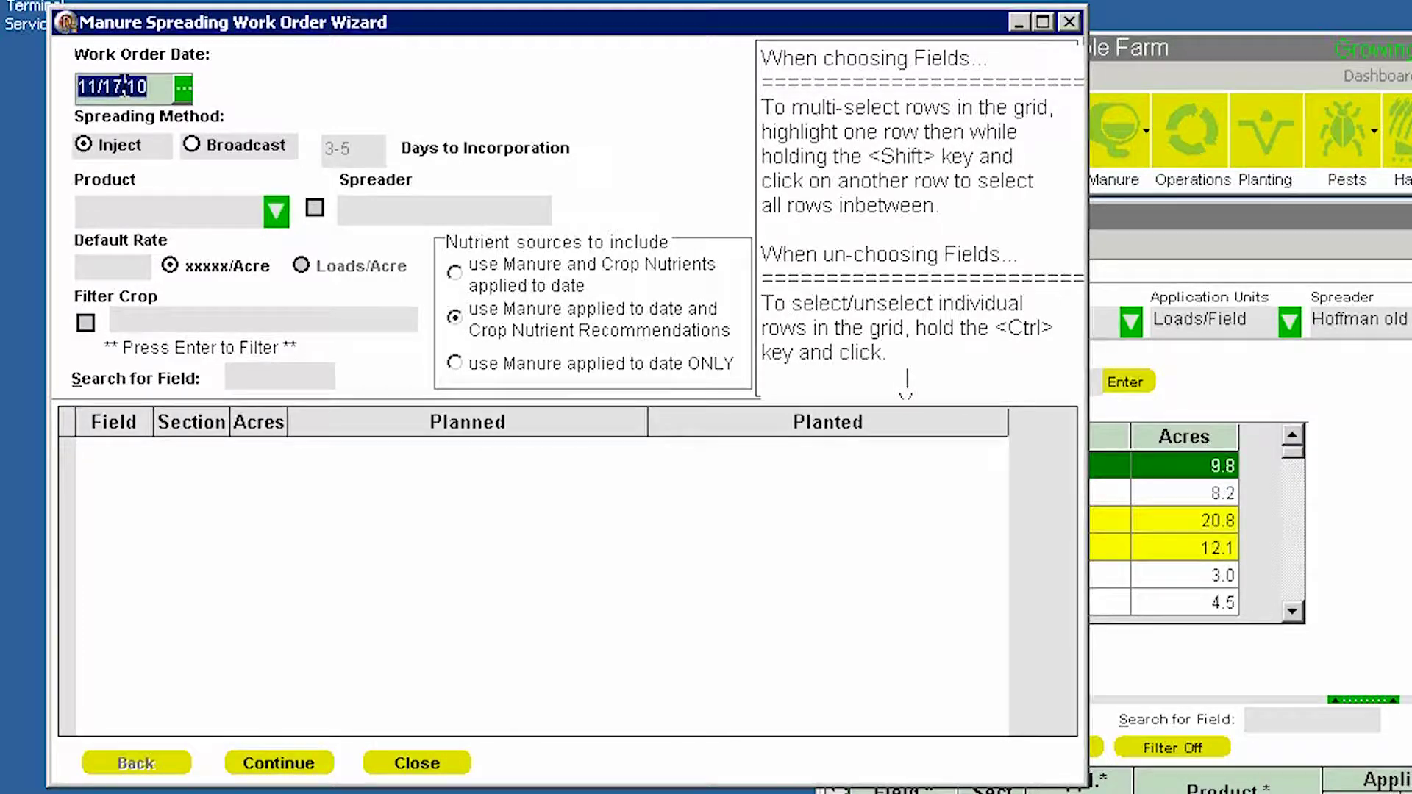
pyautogui.write('0701')
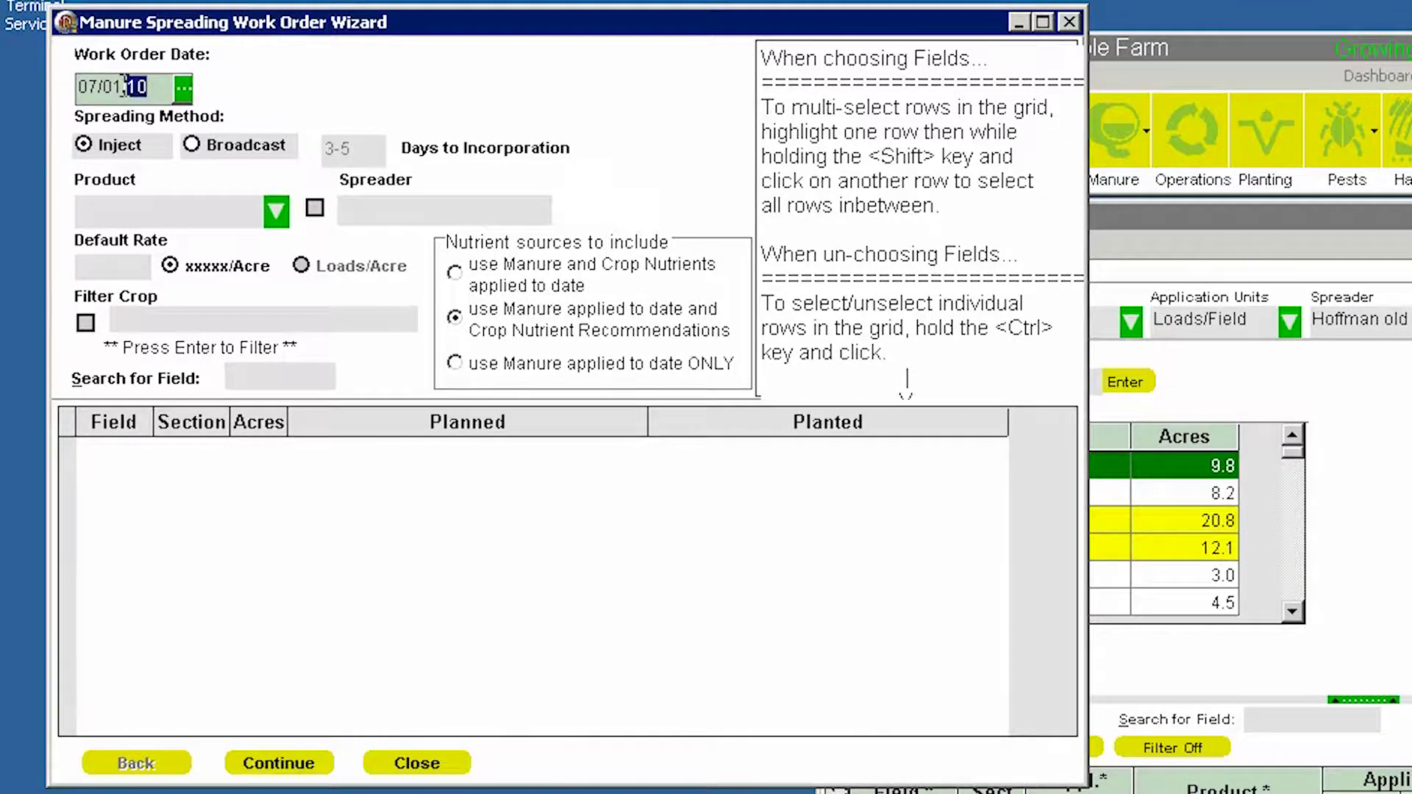
pyautogui.press('Tab')
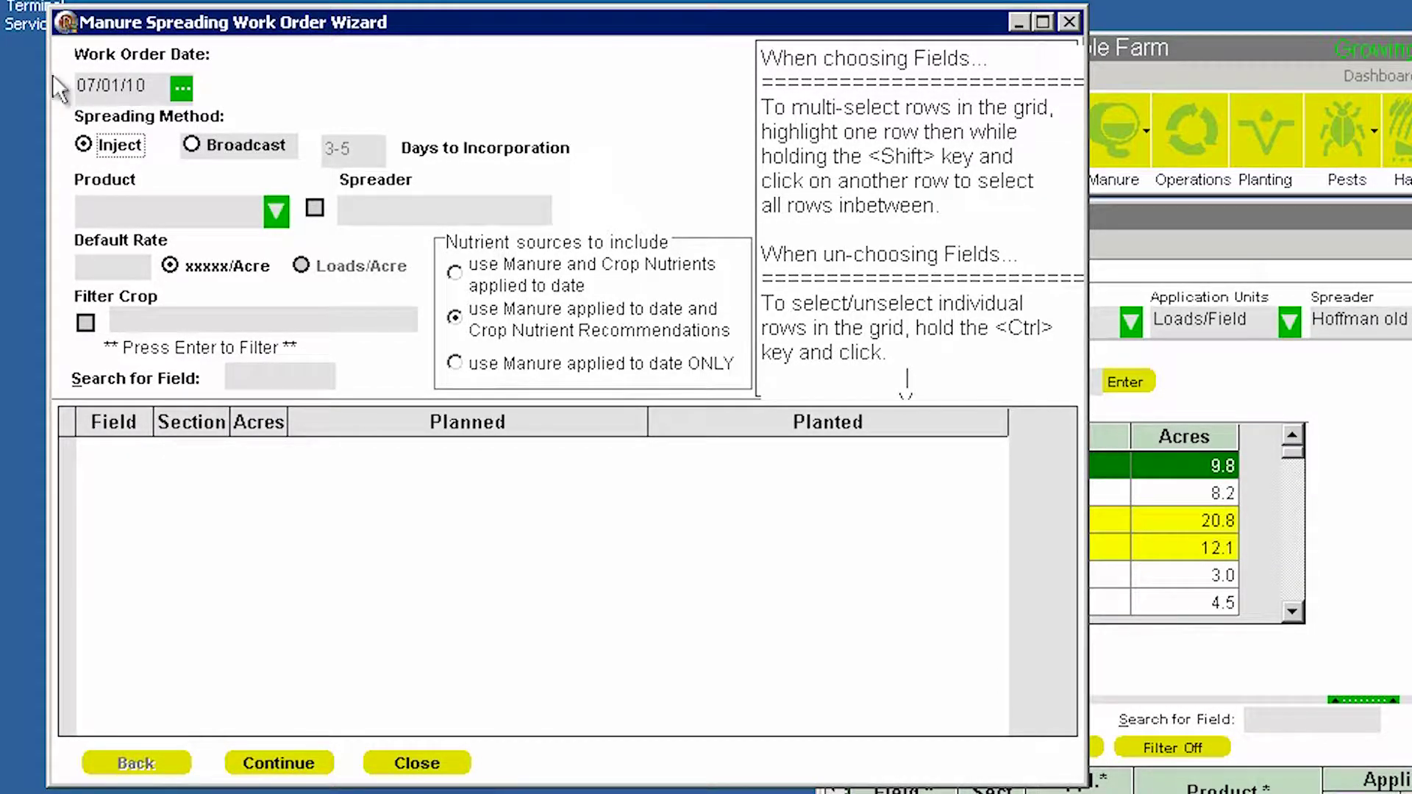
# Step: Set the spreading method to Broadcast with >5 days to incorporation
pyautogui.click(192, 145)
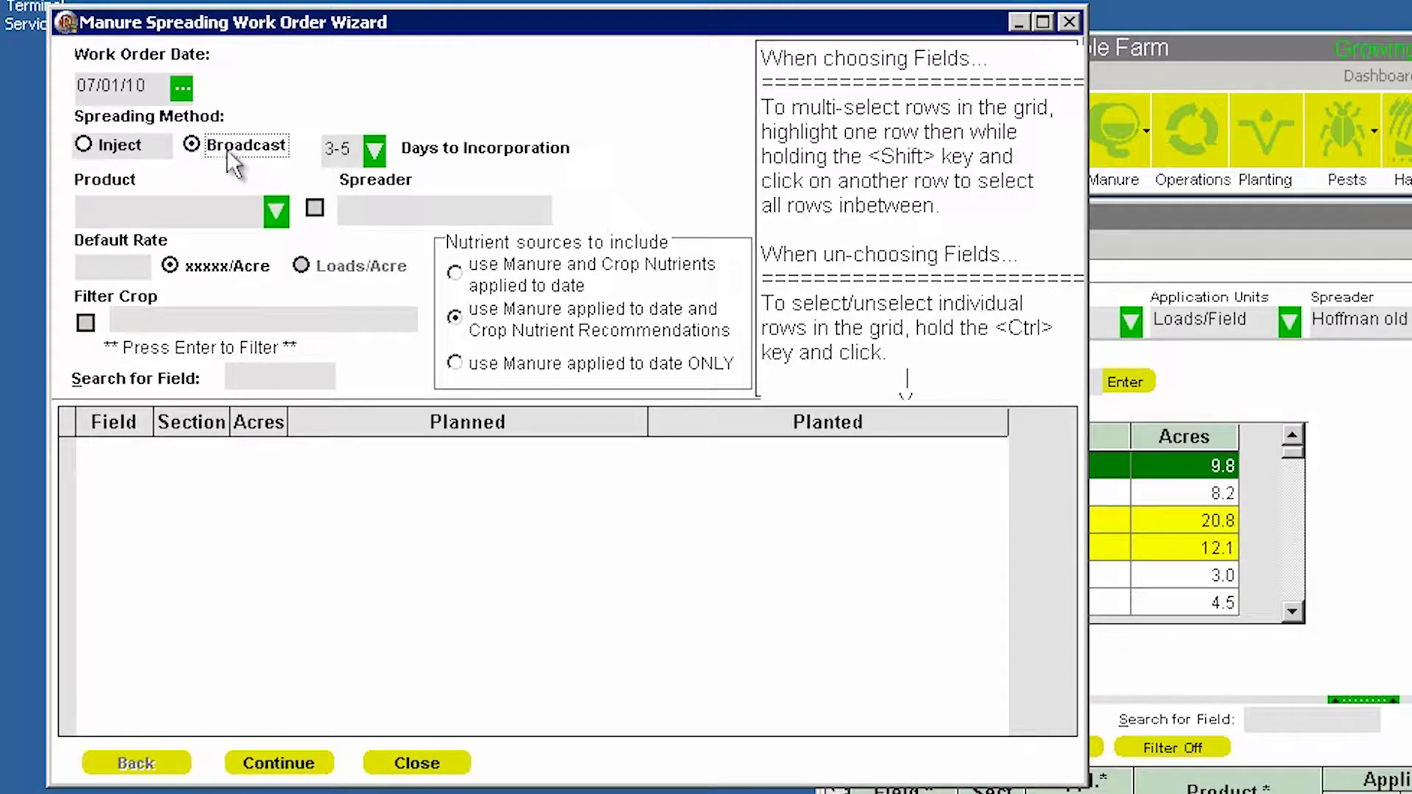
pyautogui.click(376, 150)
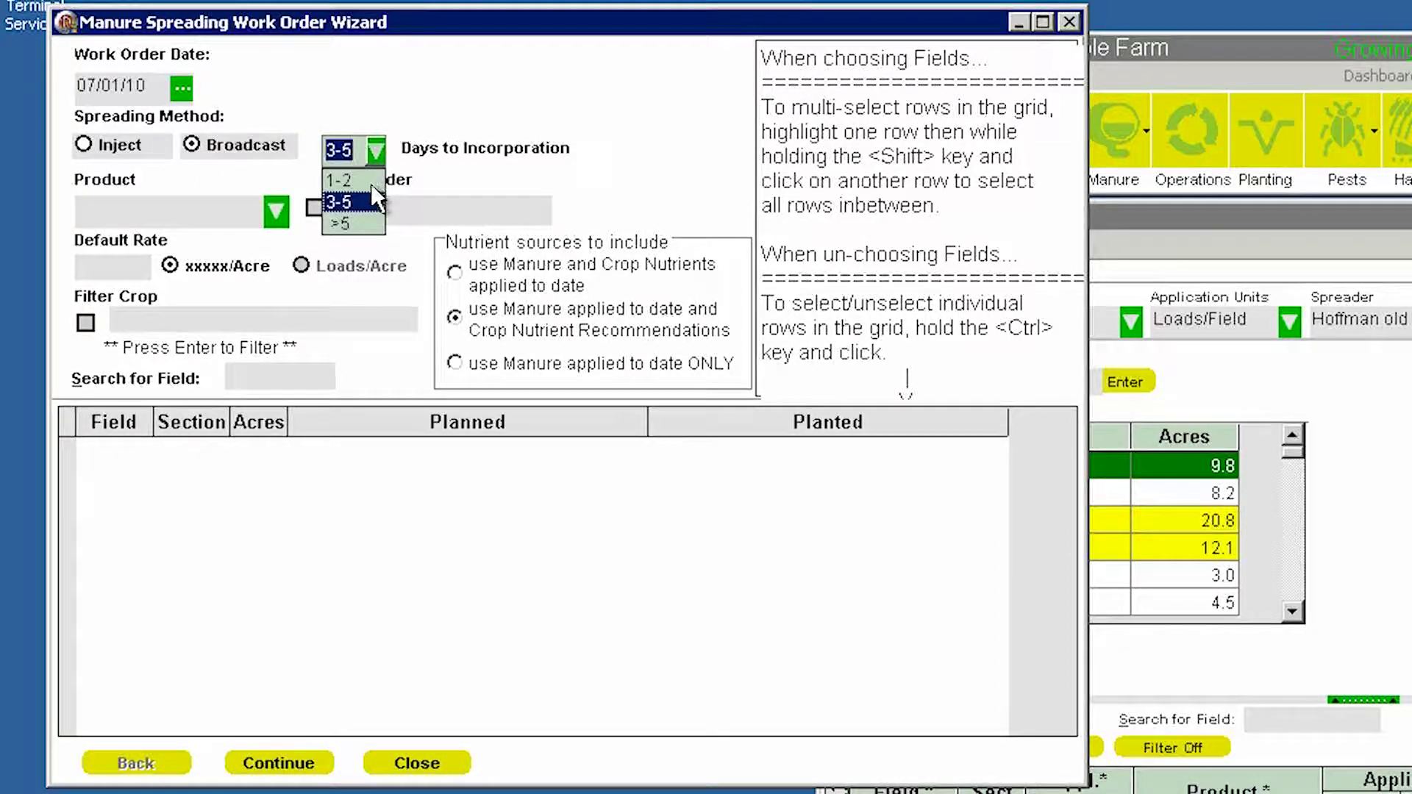
pyautogui.click(344, 222)
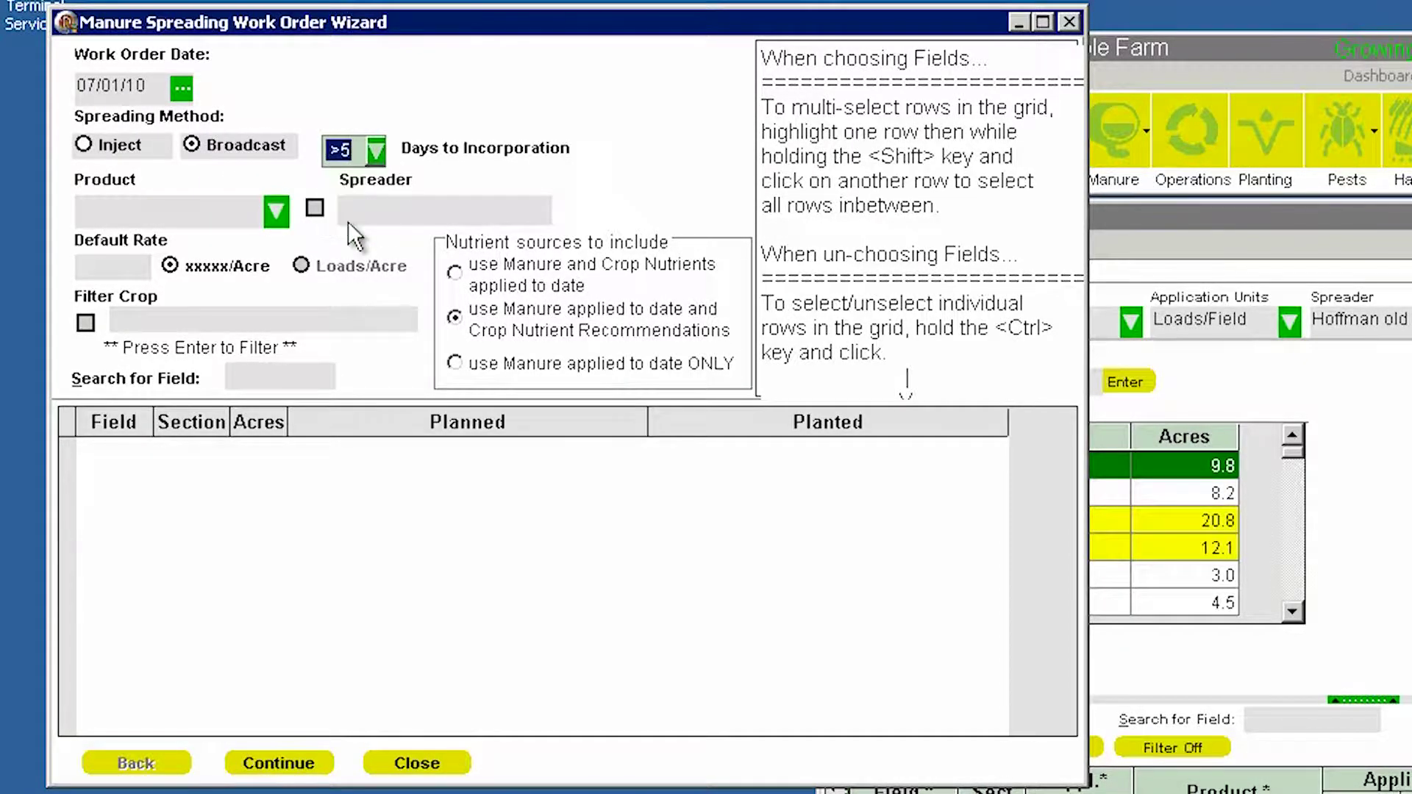
# Step: Choose Milking Herd as the product and Hoffman old Int as the spreader, with a default rate of 9 KGals/Acre
pyautogui.click(274, 212)
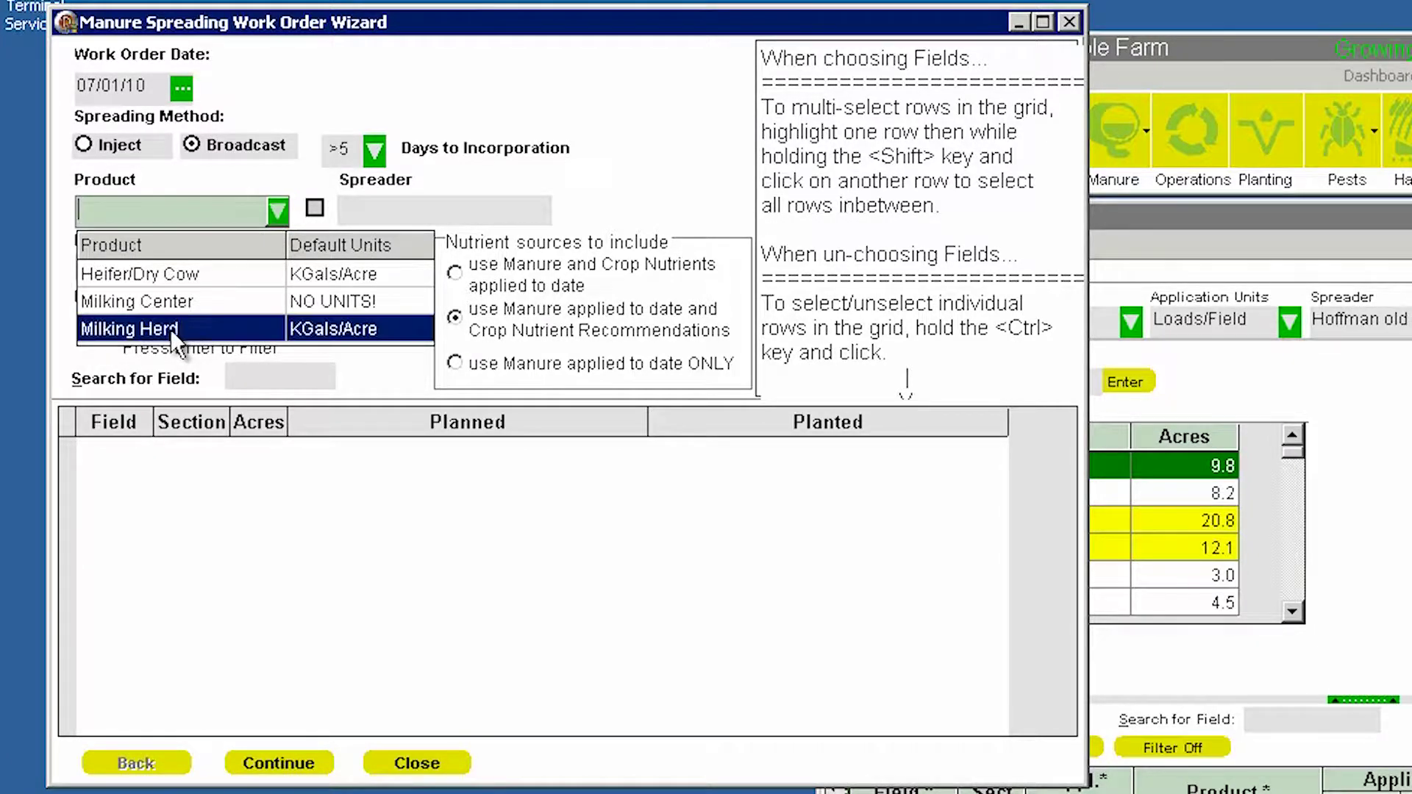
pyautogui.click(195, 328)
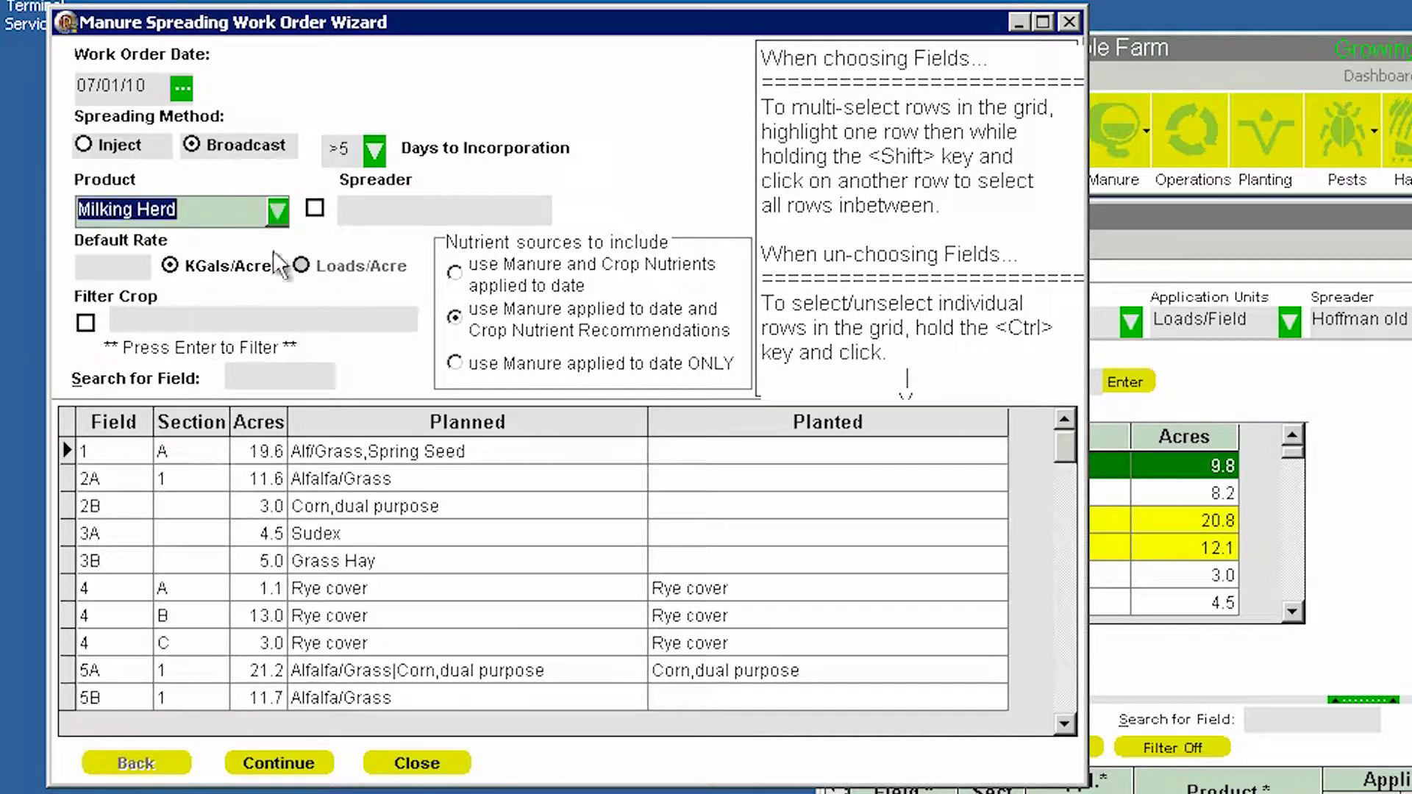
pyautogui.click(432, 213)
pyautogui.click(459, 278)
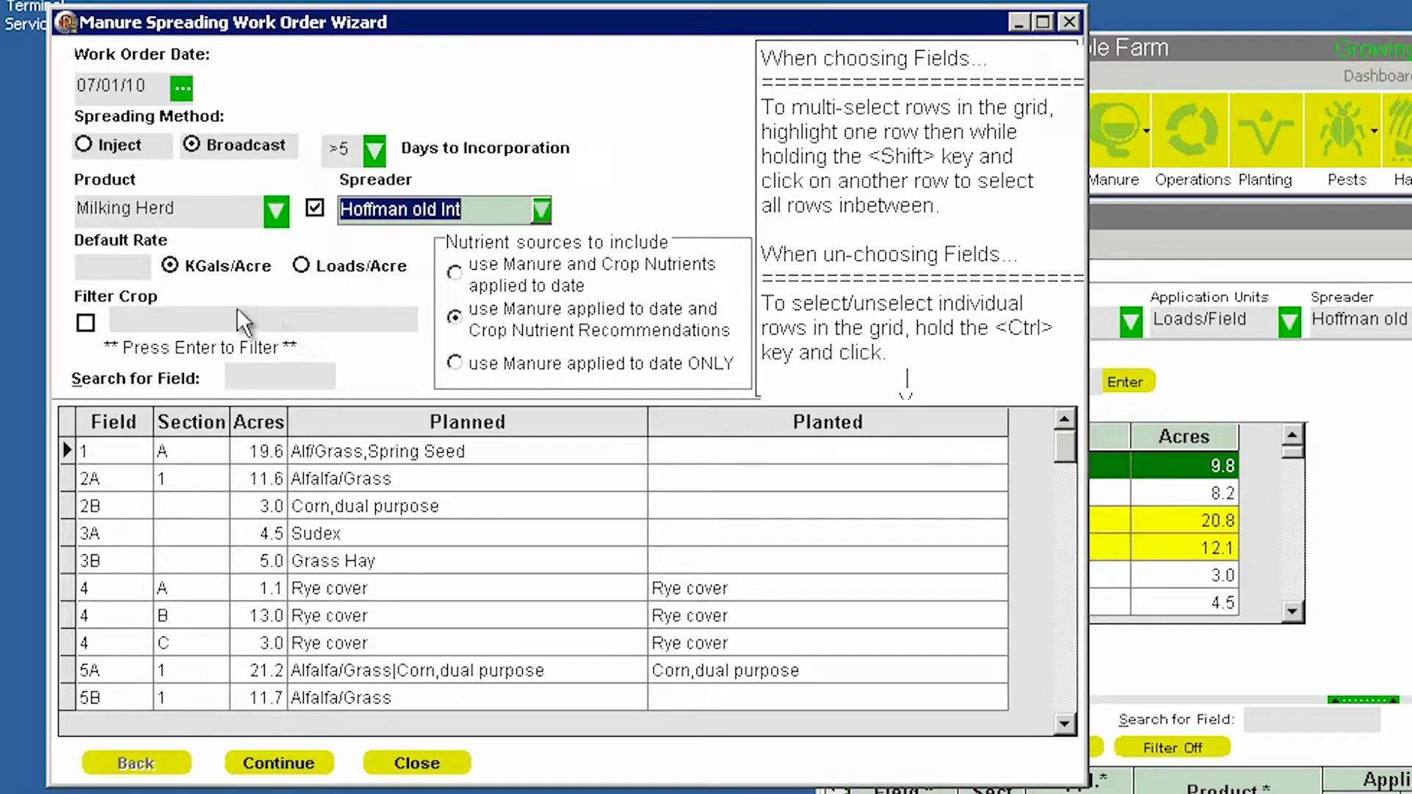
pyautogui.click(112, 269)
pyautogui.write('9')
pyautogui.press('Tab')
# Step: Find field 21 in the field grid and select fields 21, 22A, 22B and 23 for the work order
pyautogui.click(247, 375)
pyautogui.write('21')
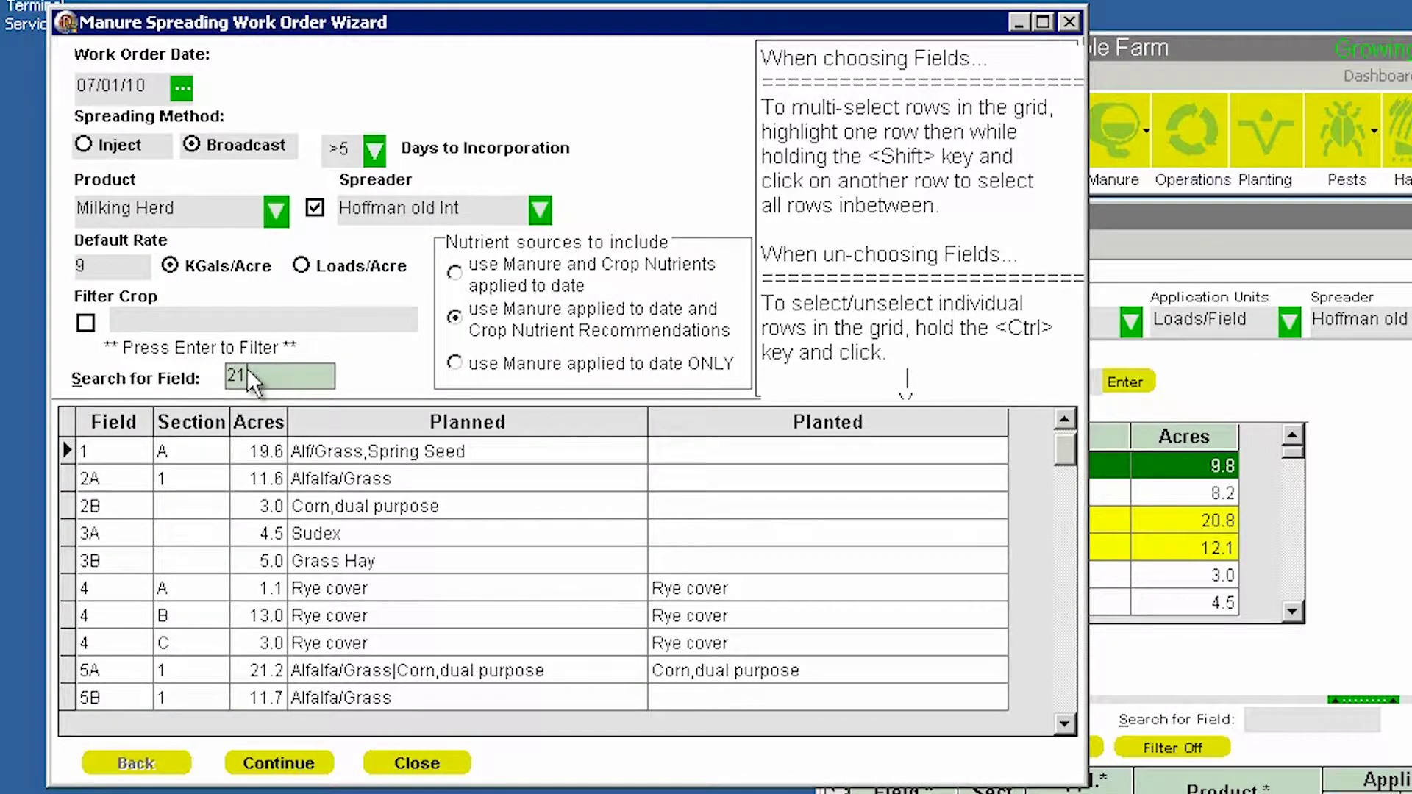
pyautogui.press('Return')
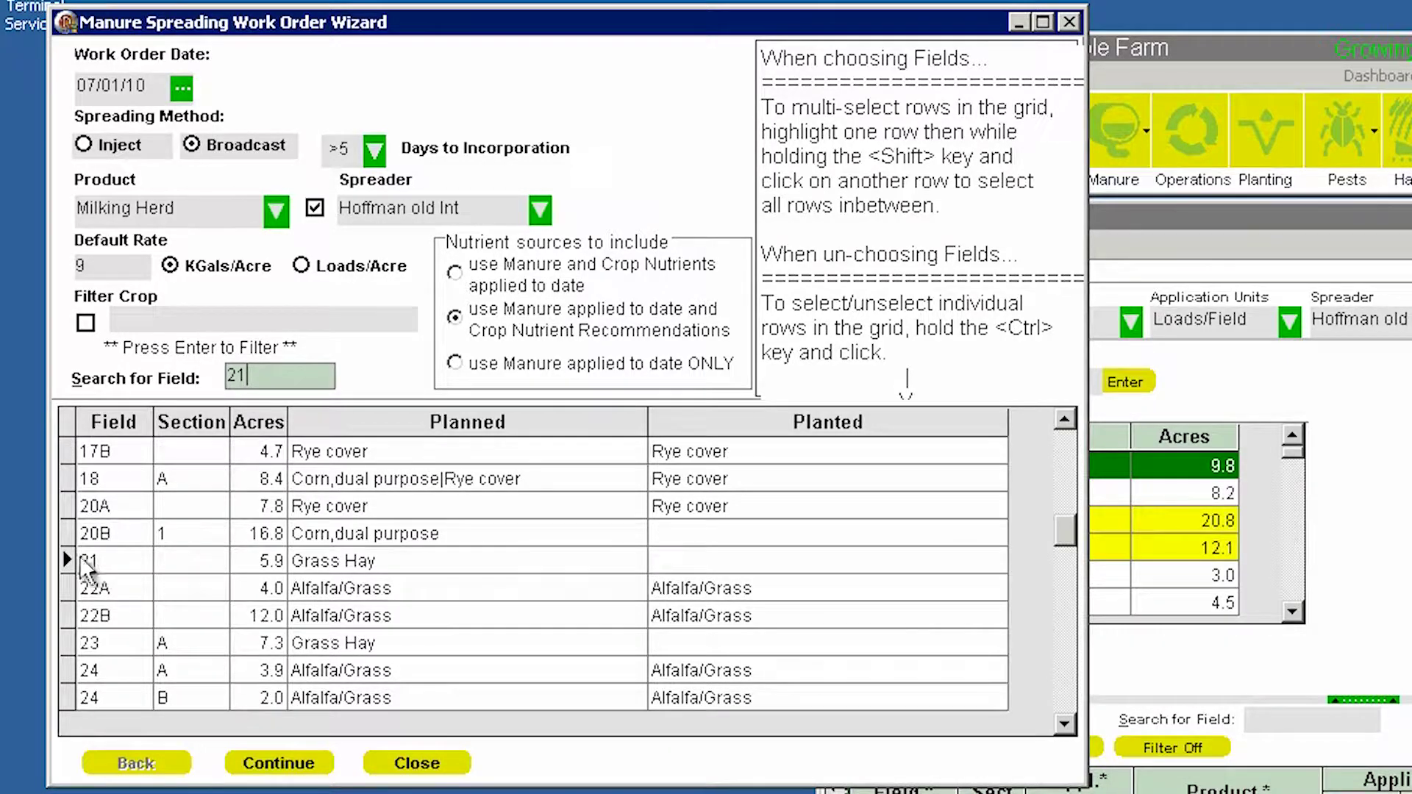
pyautogui.click(72, 562)
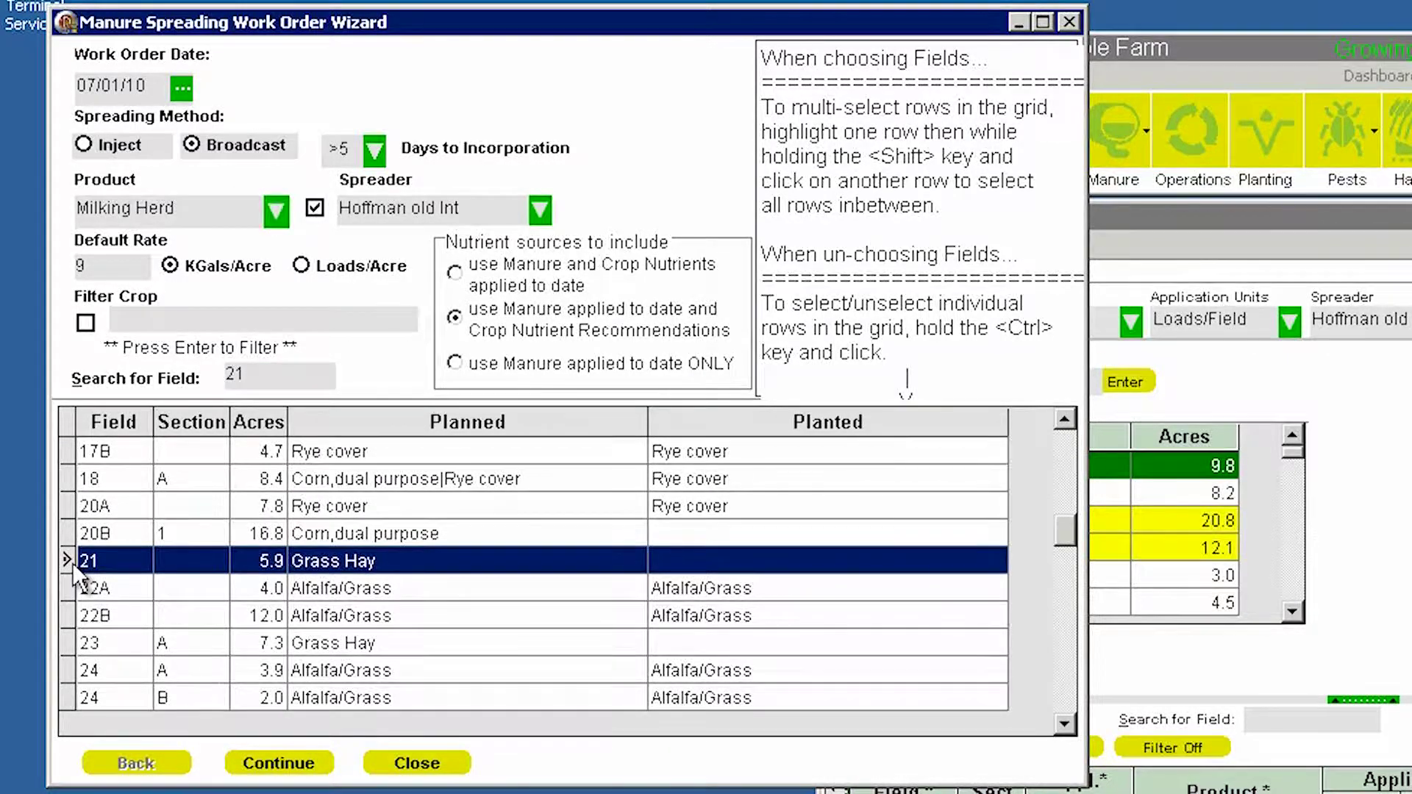
pyautogui.scroll(-2, 72, 562)
pyautogui.scroll(-1, 73, 563)
pyautogui.keyDown('ctrl'); pyautogui.click(74, 637); pyautogui.keyUp('ctrl')
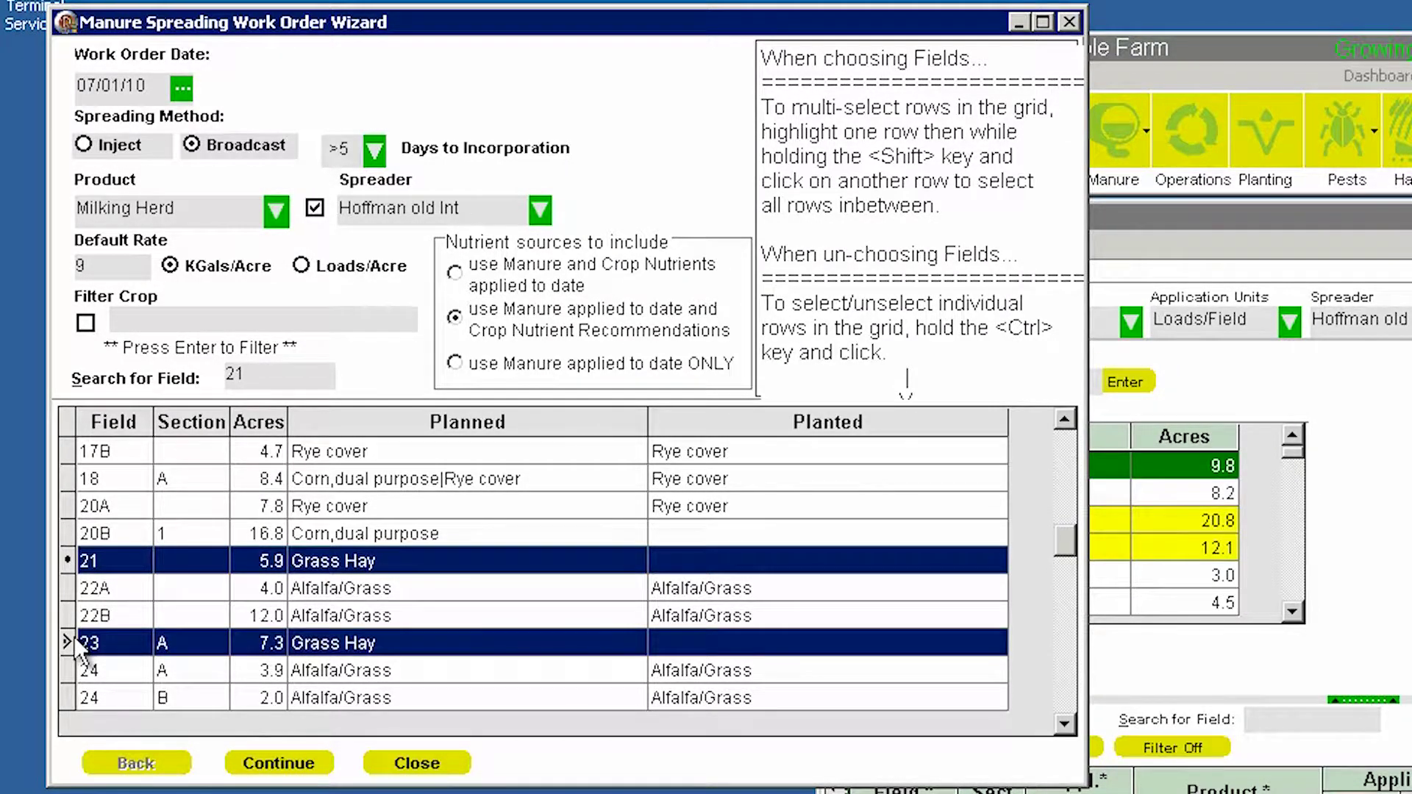
# Step: Continue to the application rates for the selected fields and print the work order
pyautogui.click(277, 756)
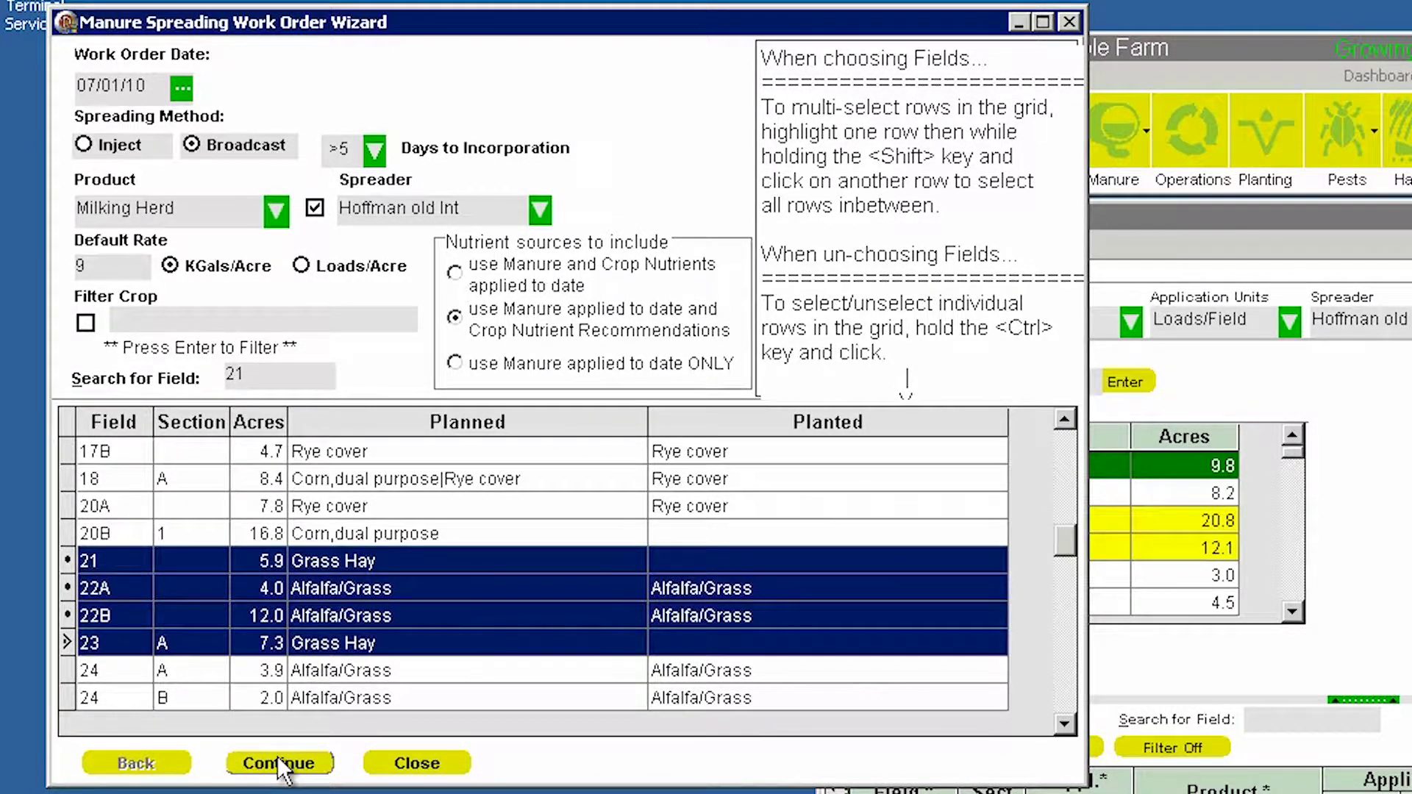
pyautogui.click(277, 756)
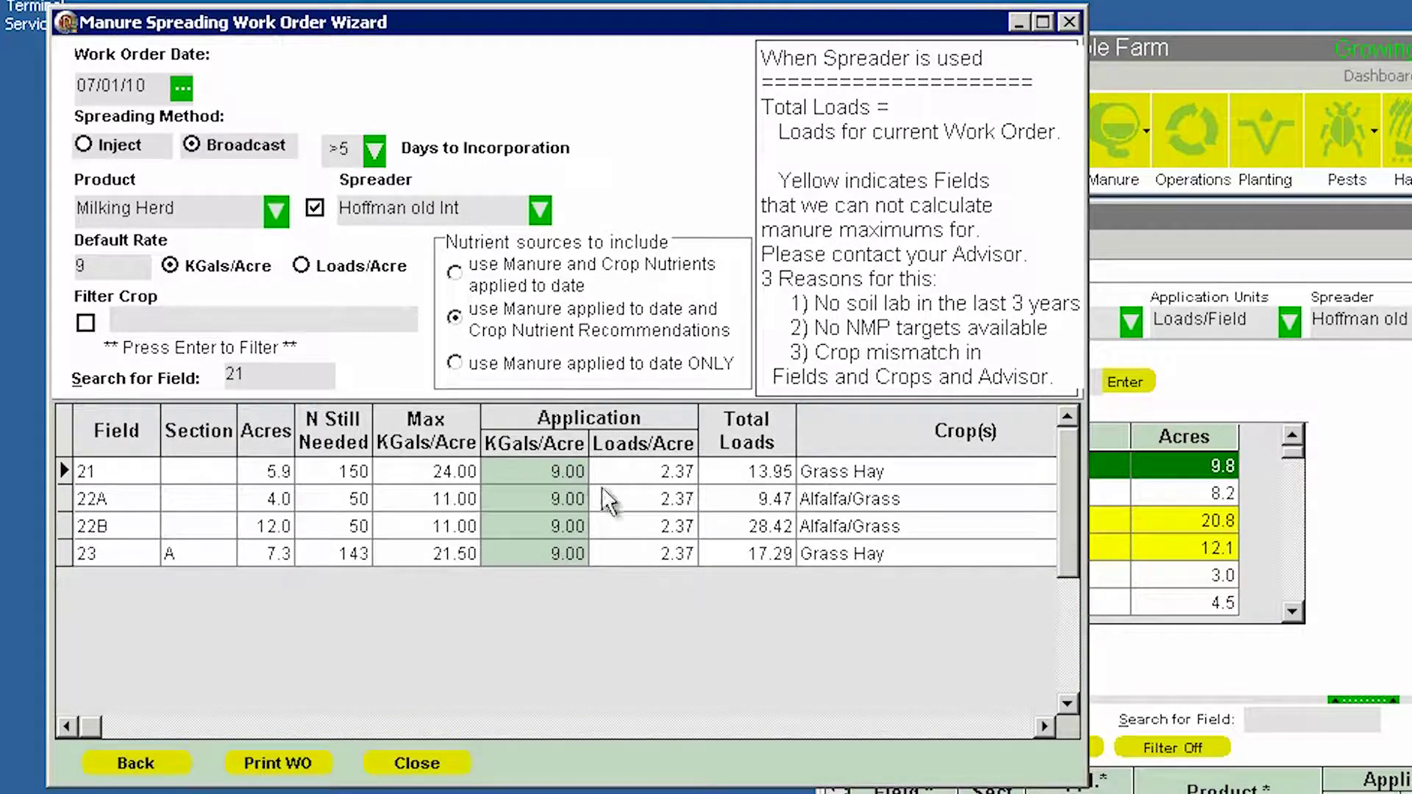
pyautogui.click(567, 467)
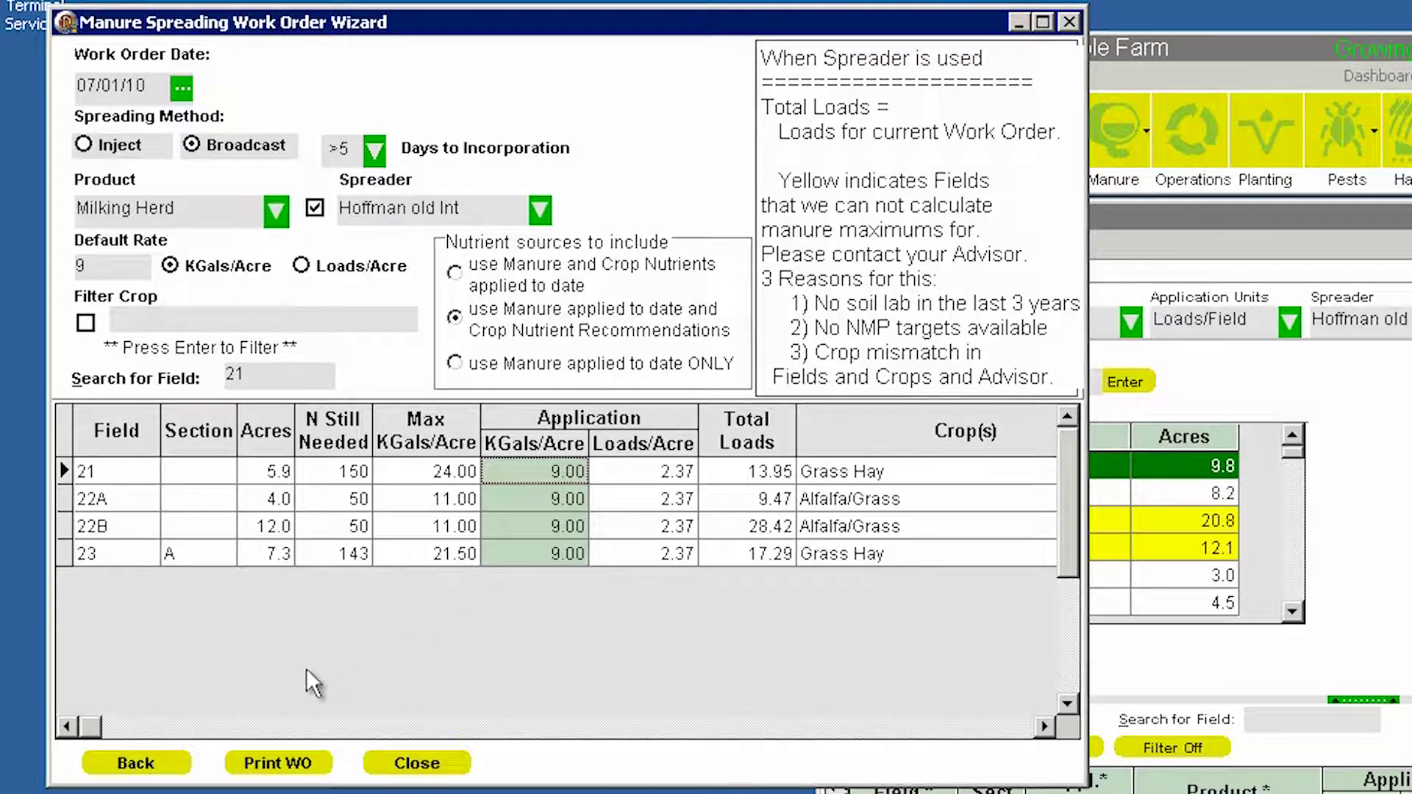
pyautogui.click(311, 765)
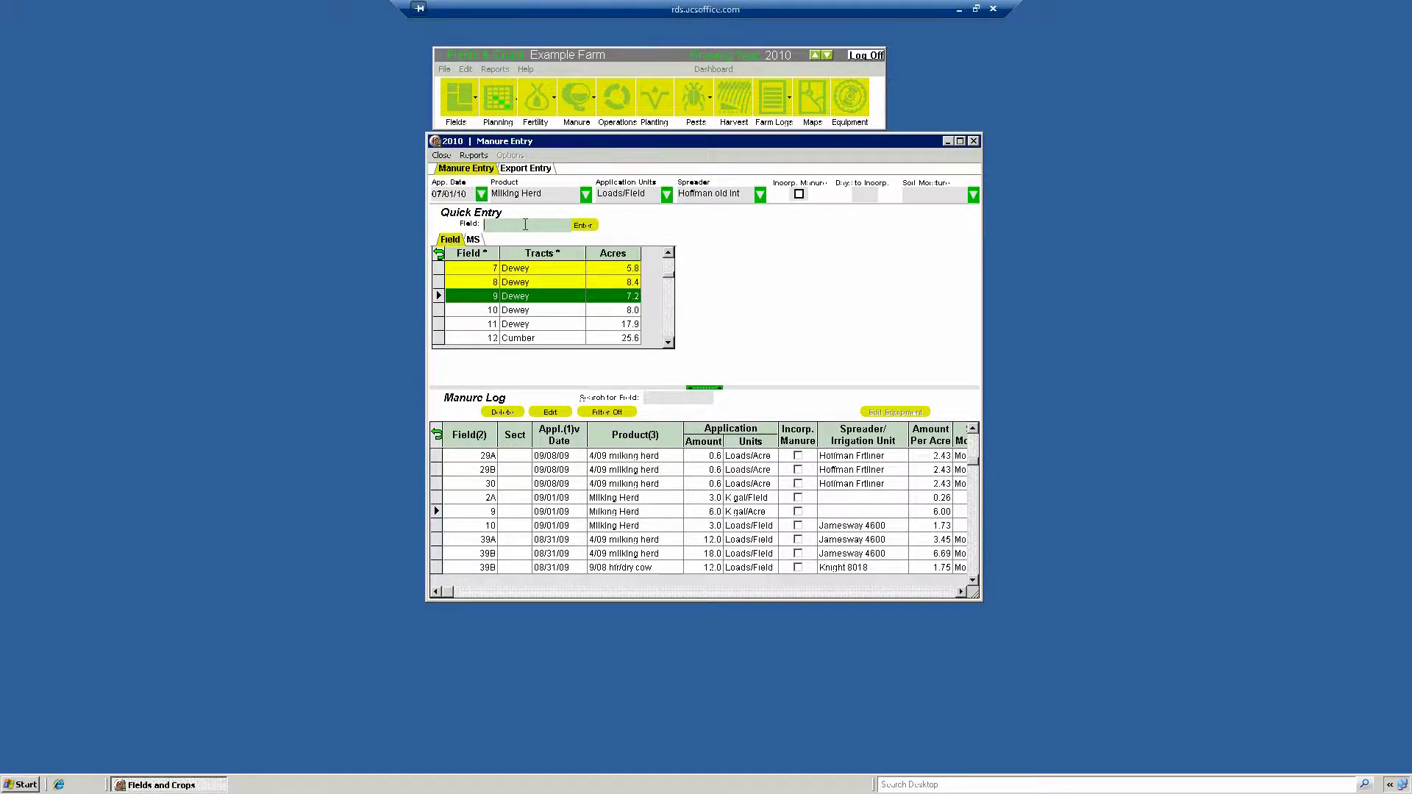
# Step: Log a Milking Herd manure application for field 15 through Quick Entry and save it at 12.0 Loads/Field
pyautogui.write('15')
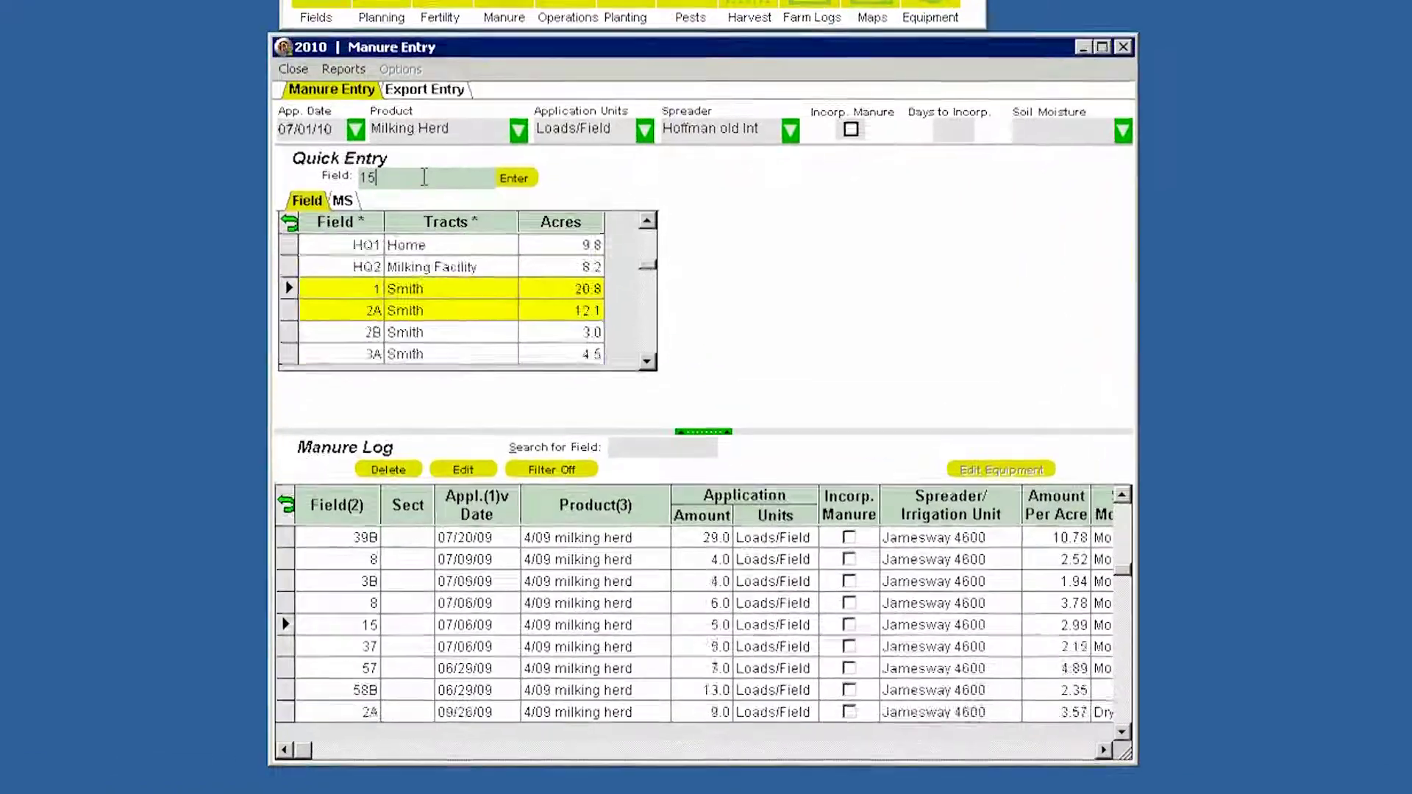
pyautogui.press('Return')
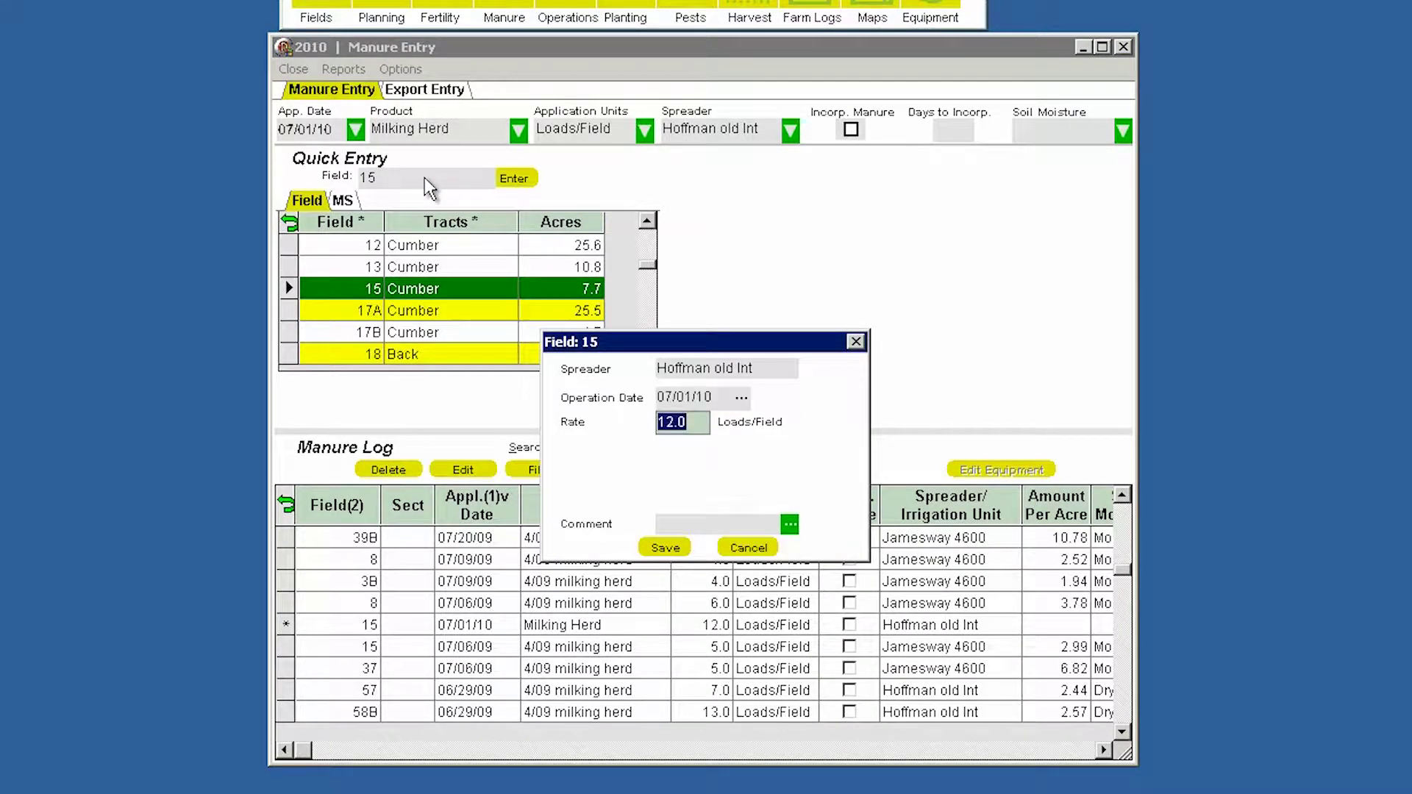
pyautogui.press('Tab')
pyautogui.press('Tab')
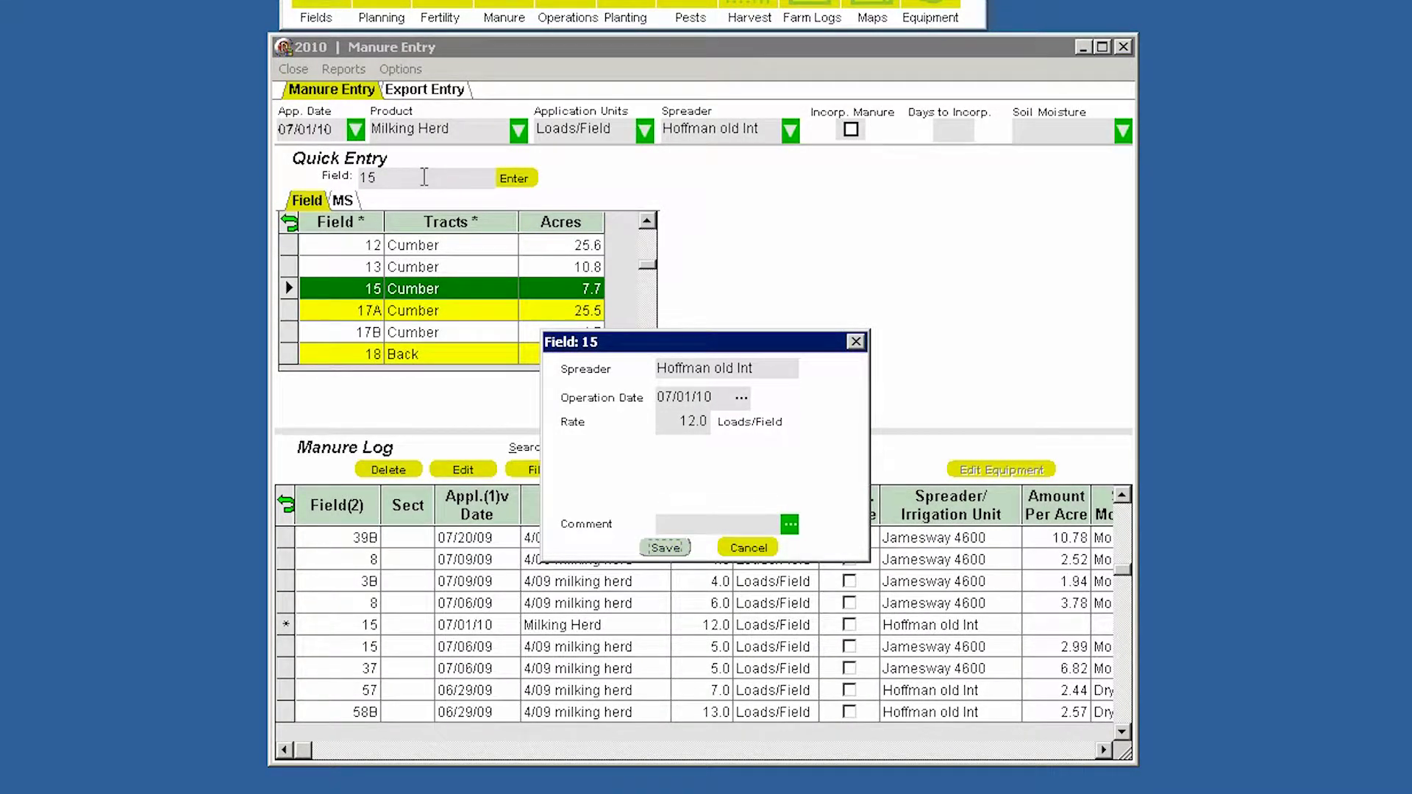
pyautogui.press('Return')
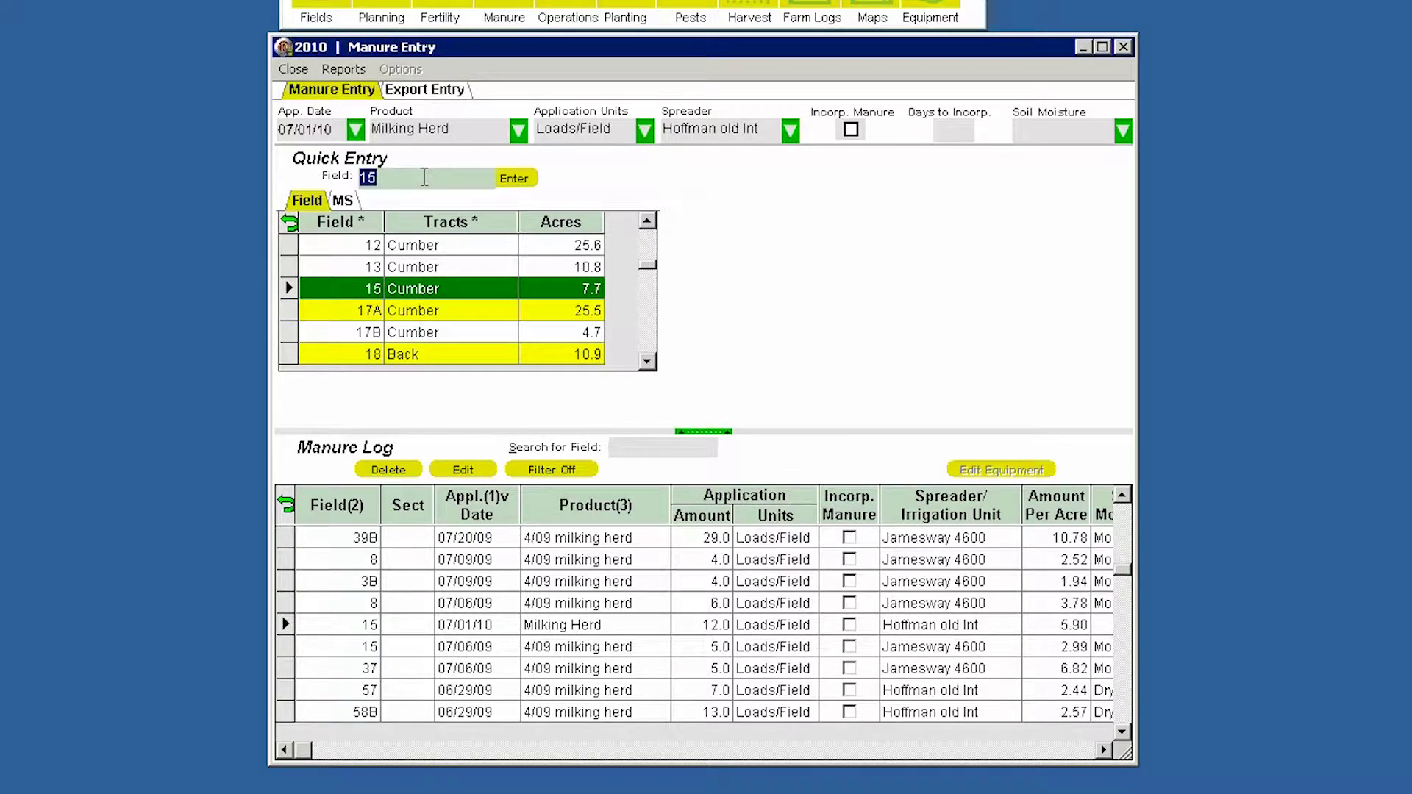
# Step: Log a Milking Herd manure application for field 21 through Quick Entry and save it at 12.0 Loads/Field
pyautogui.write('21')
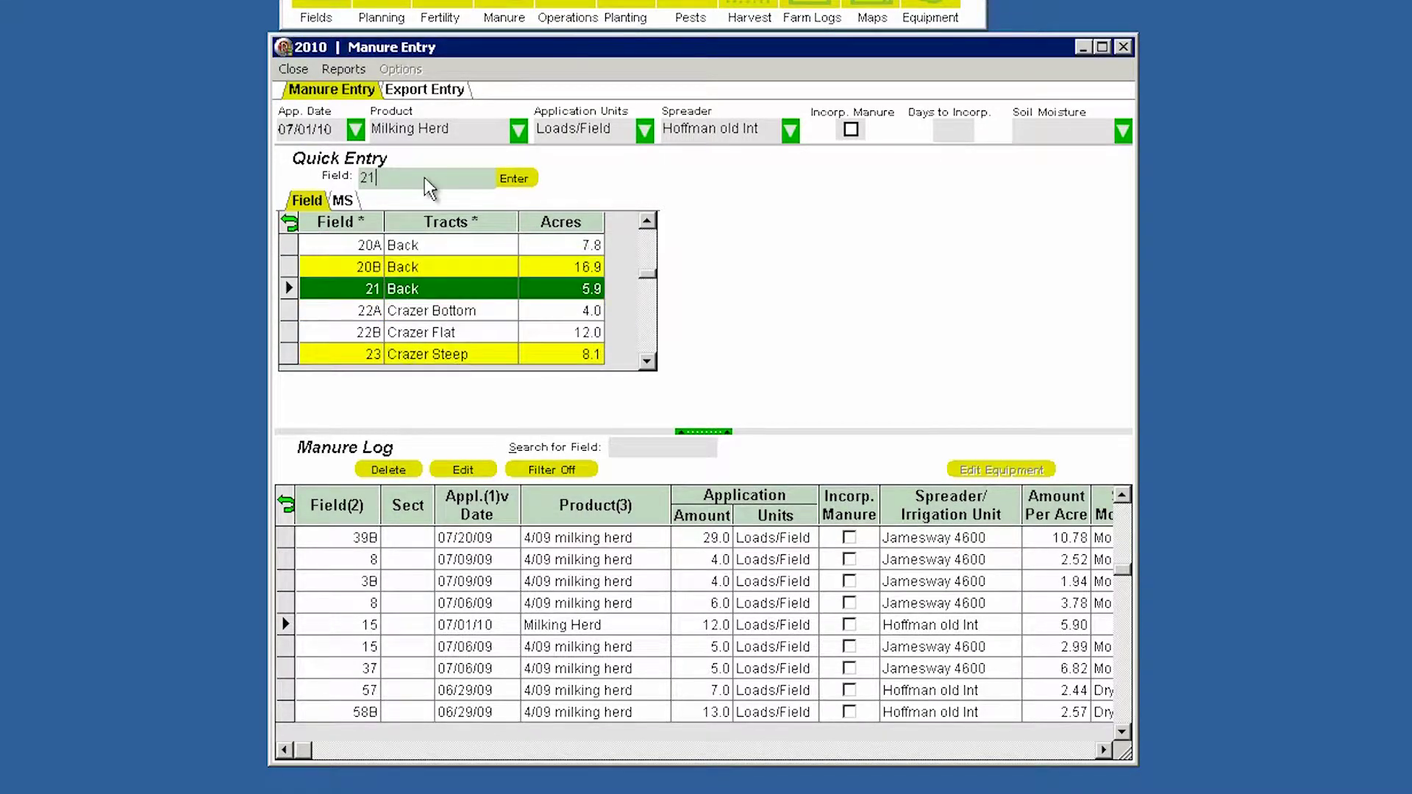
pyautogui.press('Return')
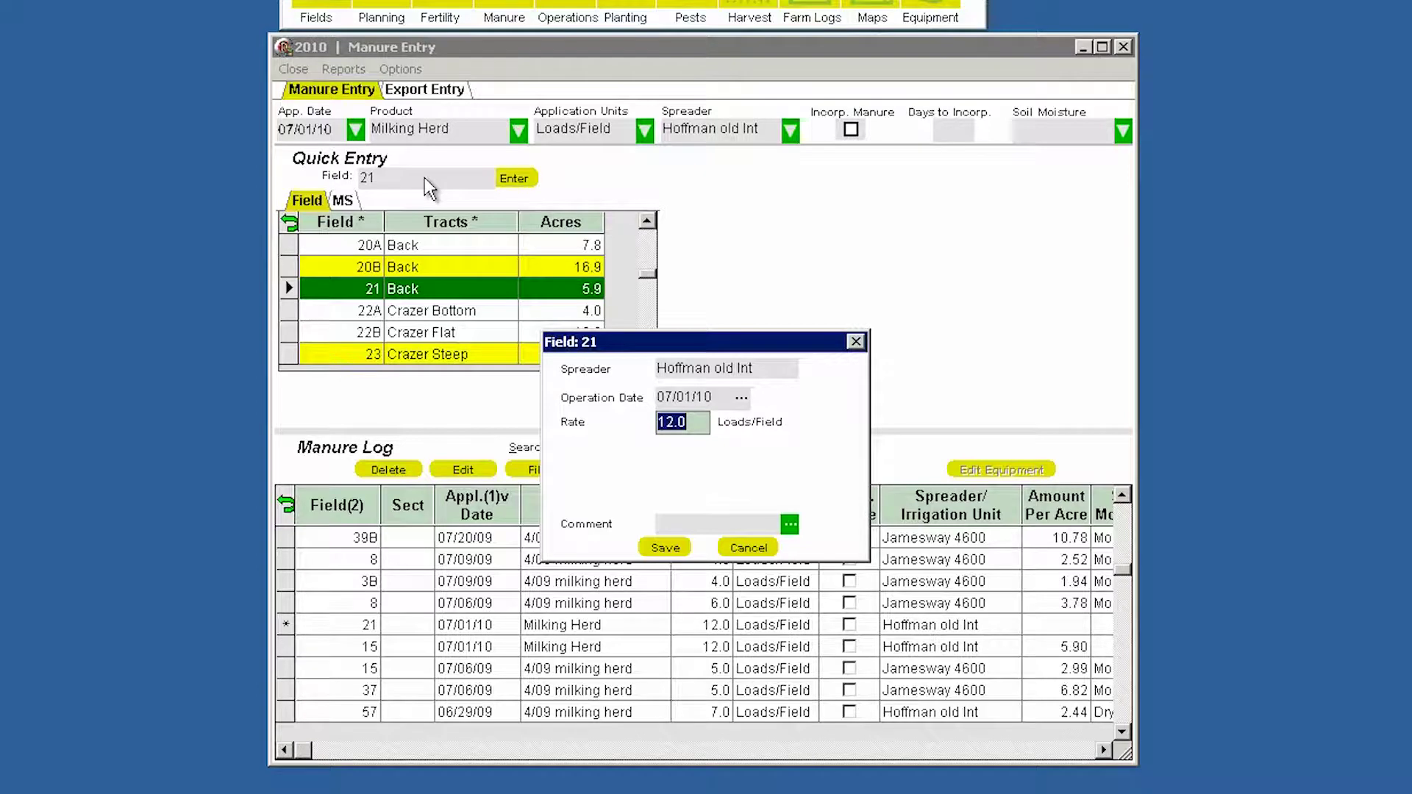
pyautogui.press('Tab')
pyautogui.press('Tab')
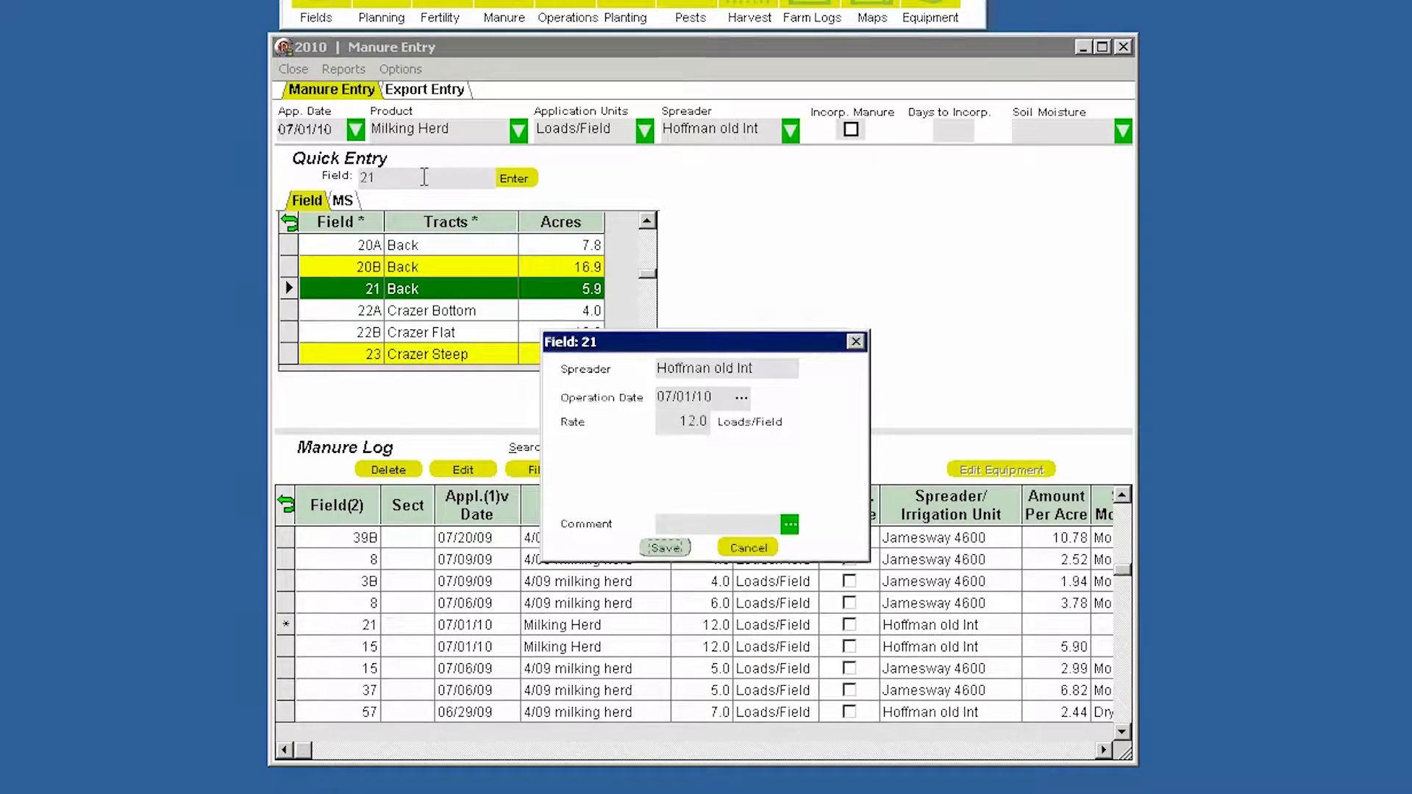
pyautogui.press('Return')
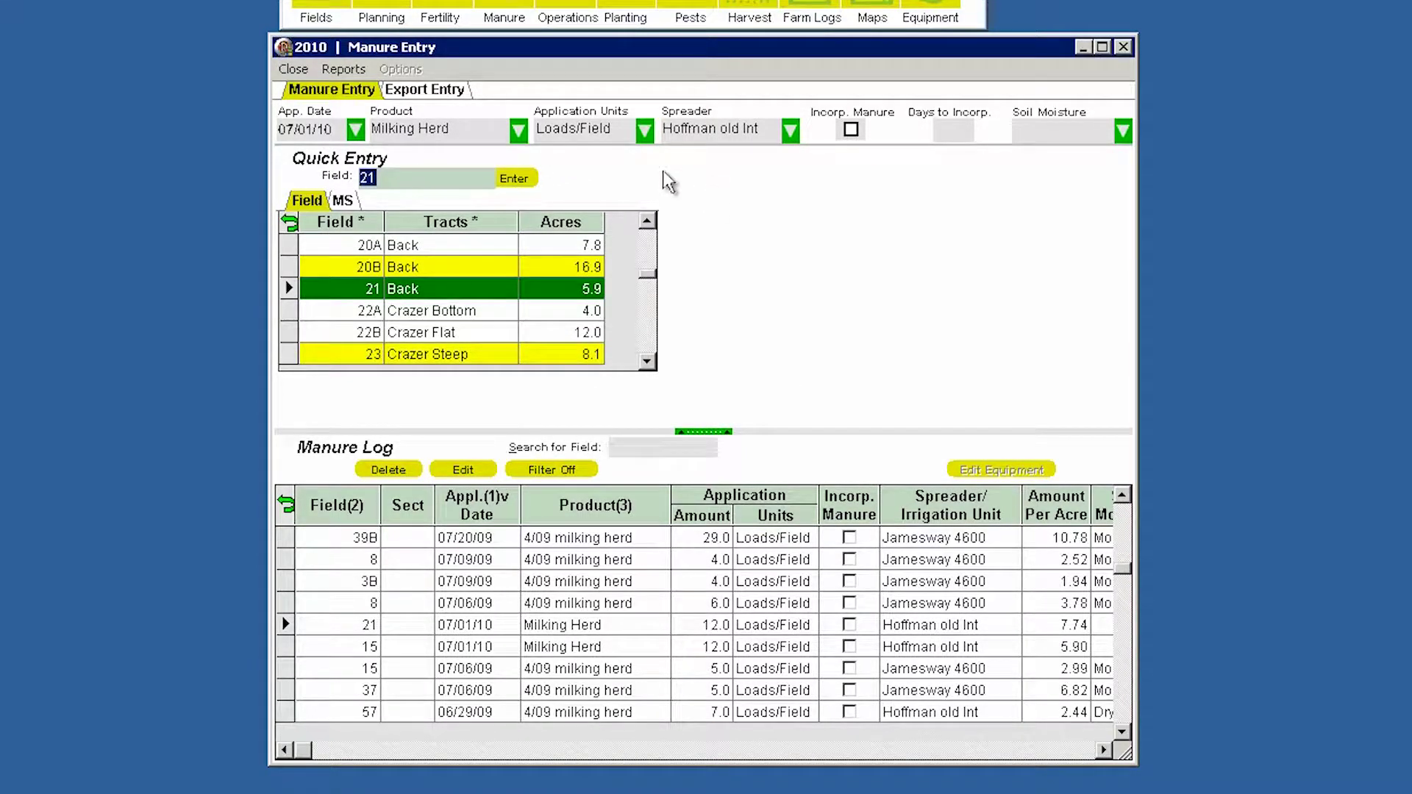
# Step: Look over the available manure reports without running one and close the Manure Entry window
pyautogui.click(357, 71)
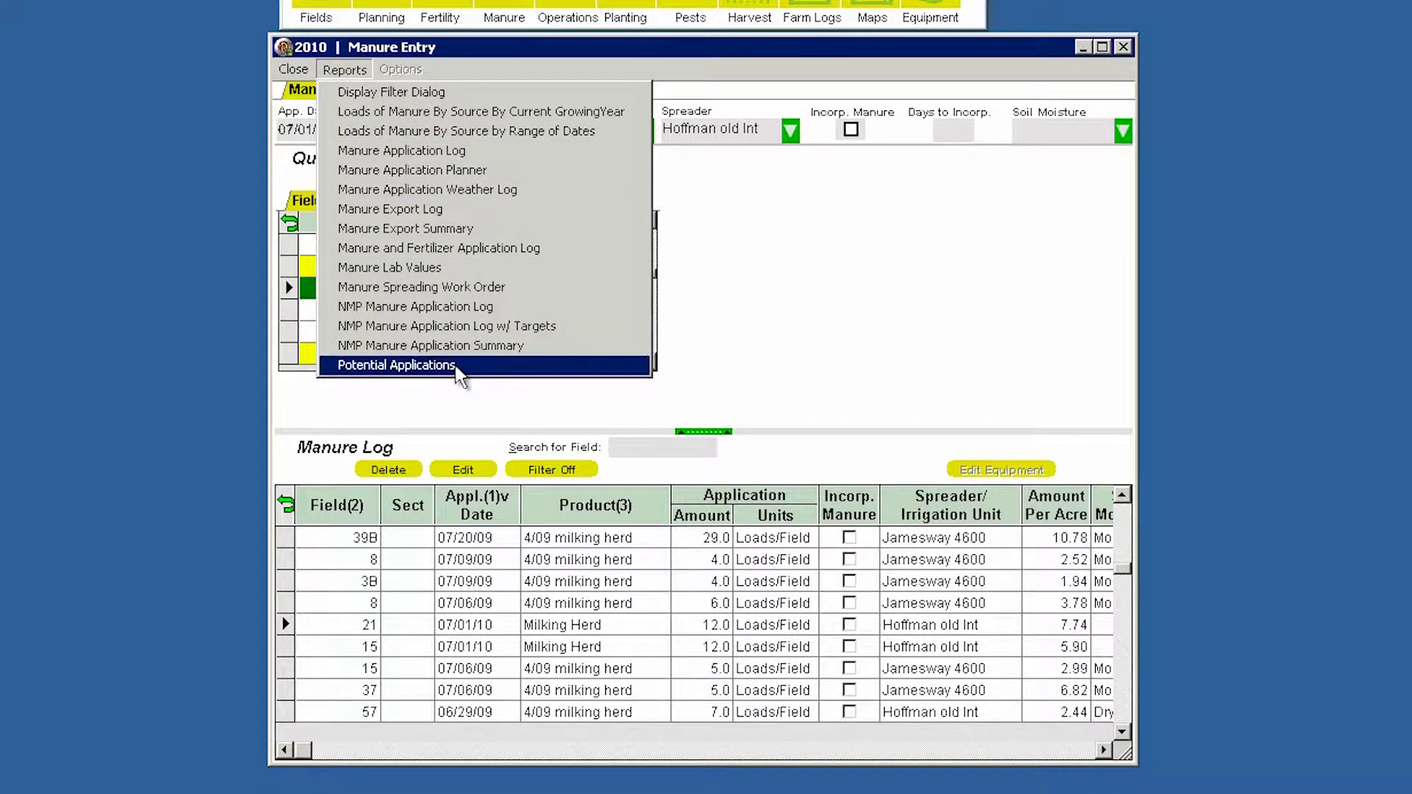
pyautogui.click(467, 409)
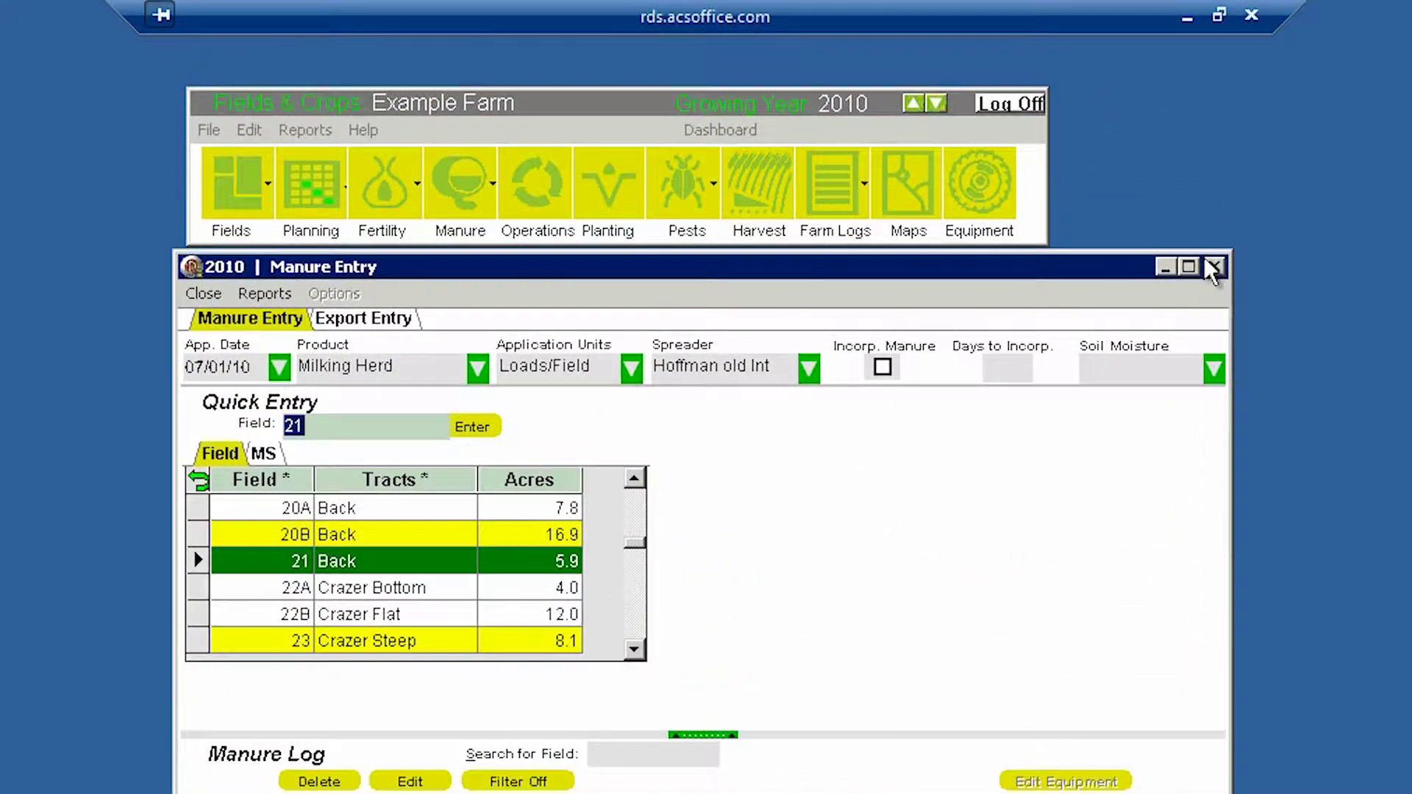
pyautogui.click(1180, 186)
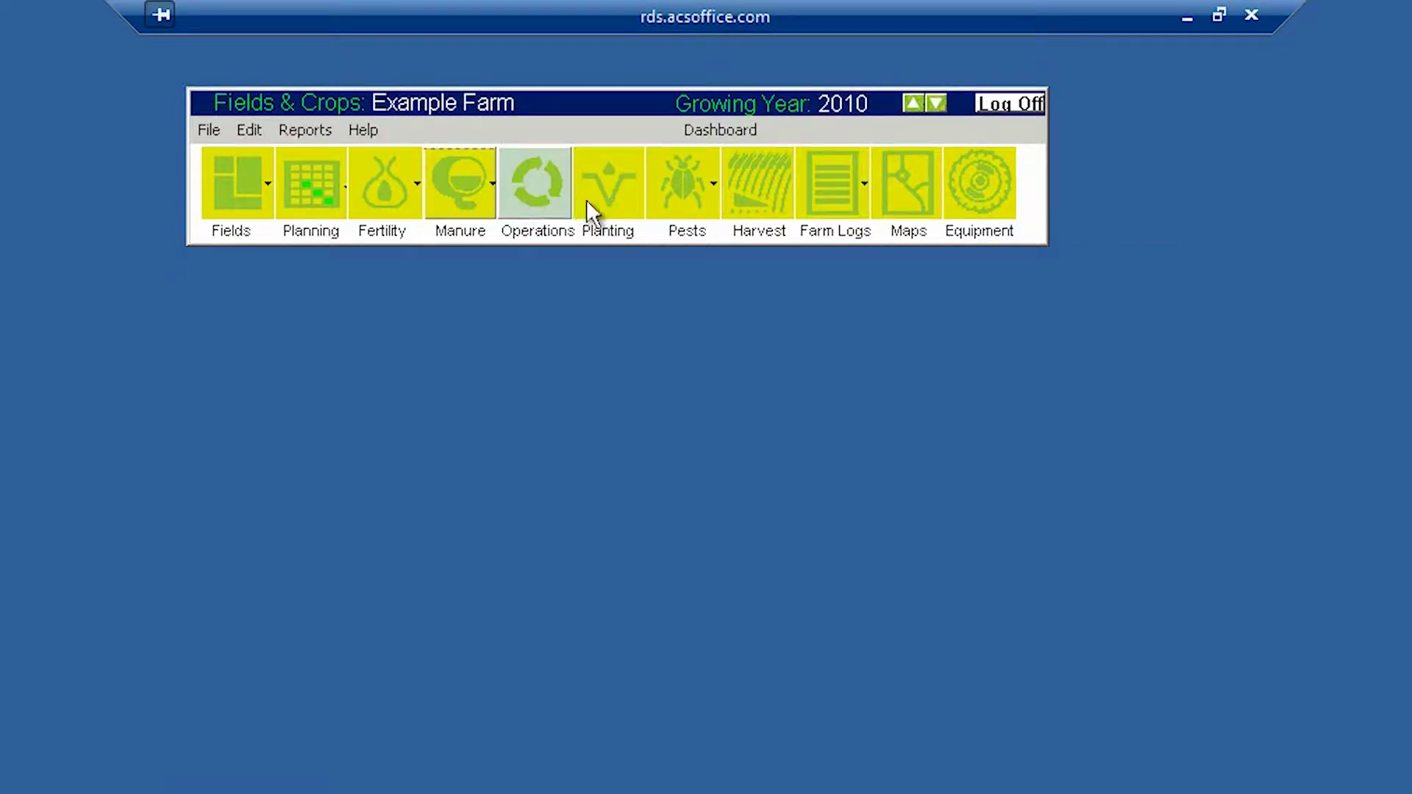
# Step: View the auto-collected weather data of the JackWeather station in the Weather Event Log and close the log
pyautogui.click(866, 204)
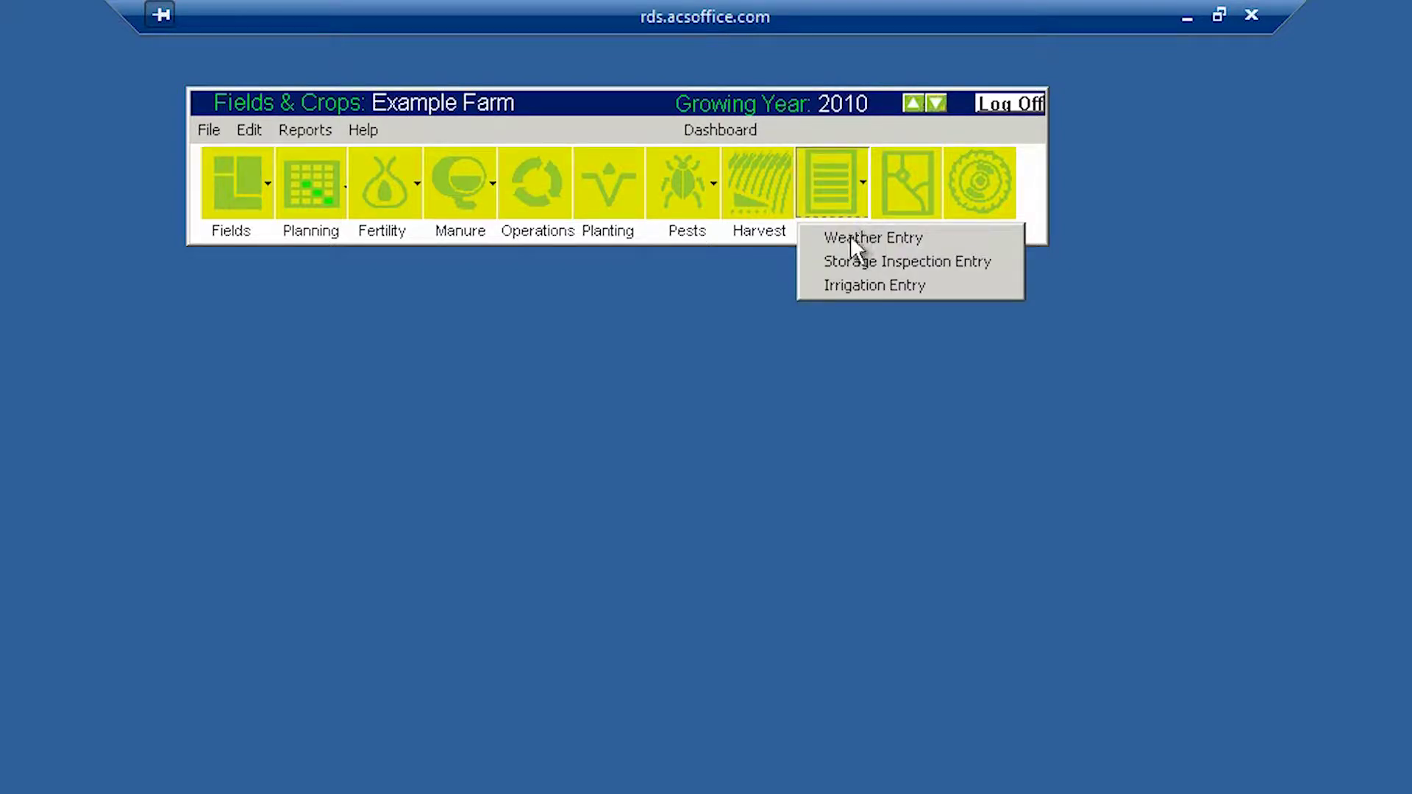
pyautogui.click(851, 241)
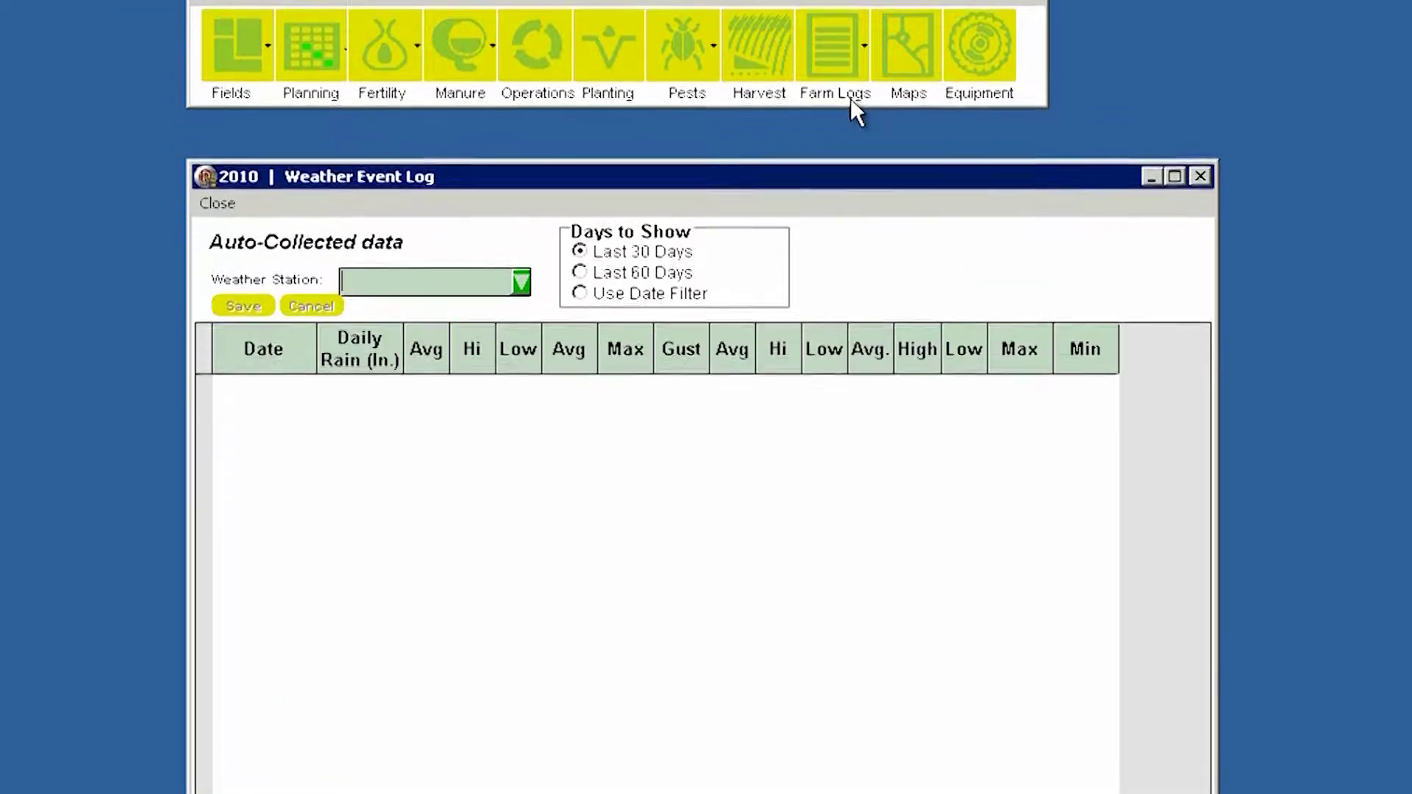
pyautogui.click(520, 163)
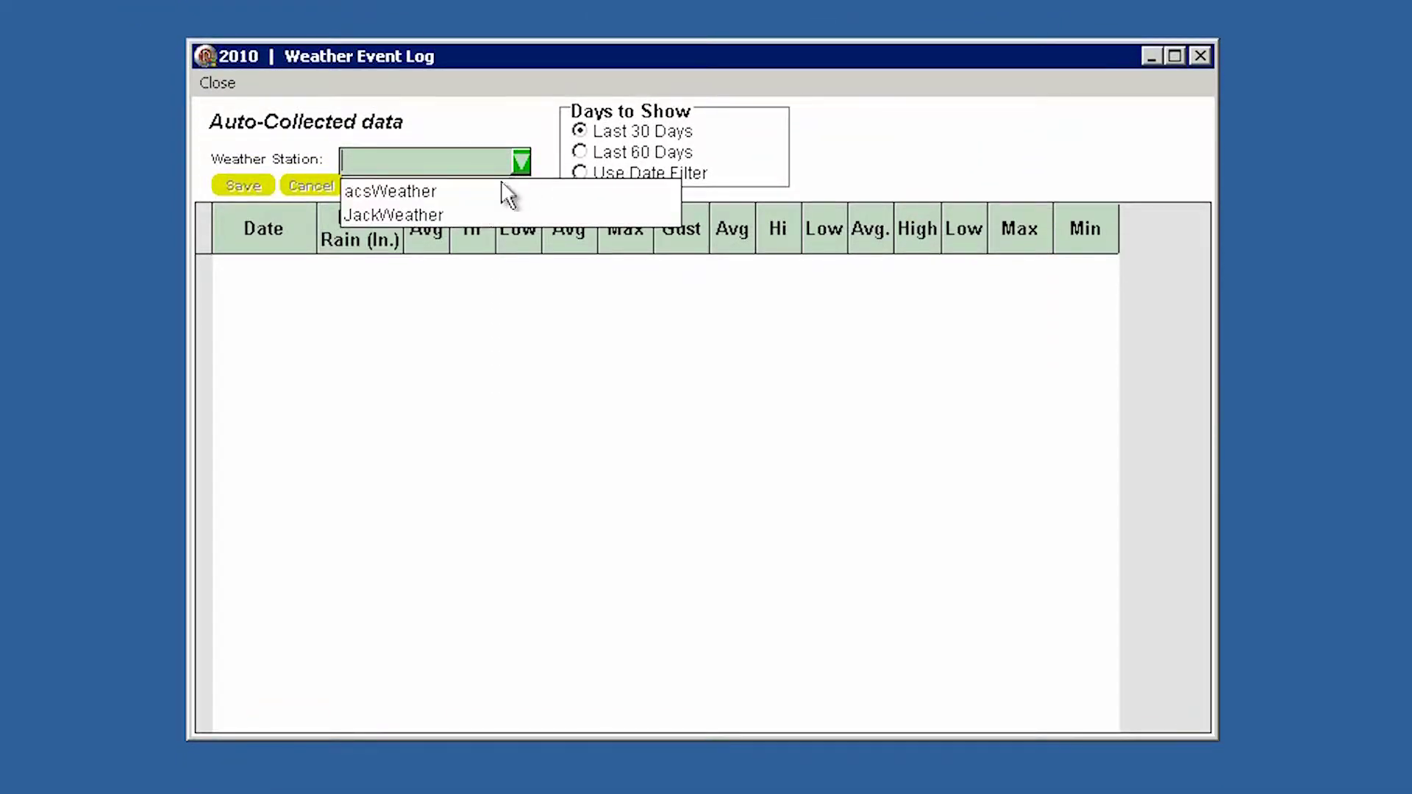
pyautogui.click(470, 209)
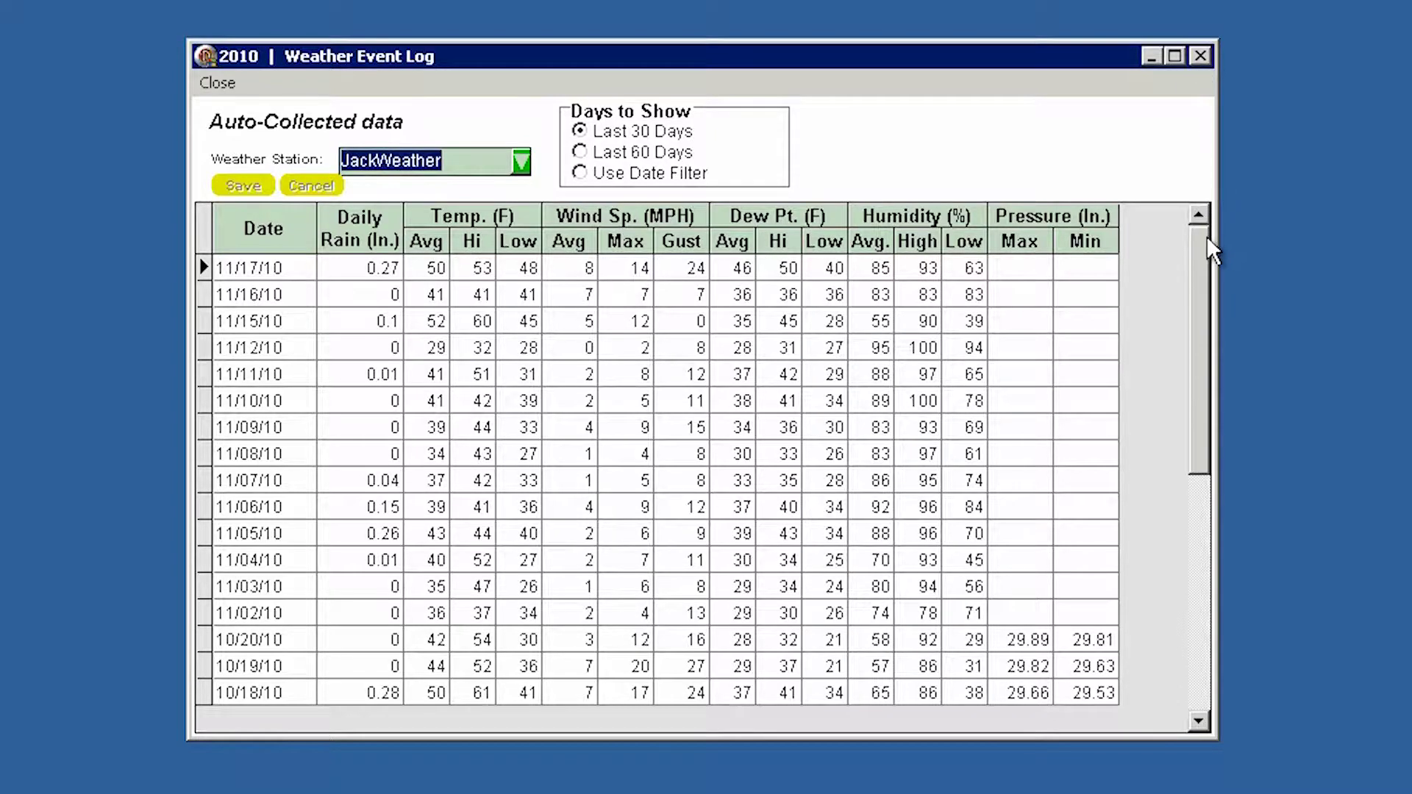
pyautogui.click(1211, 53)
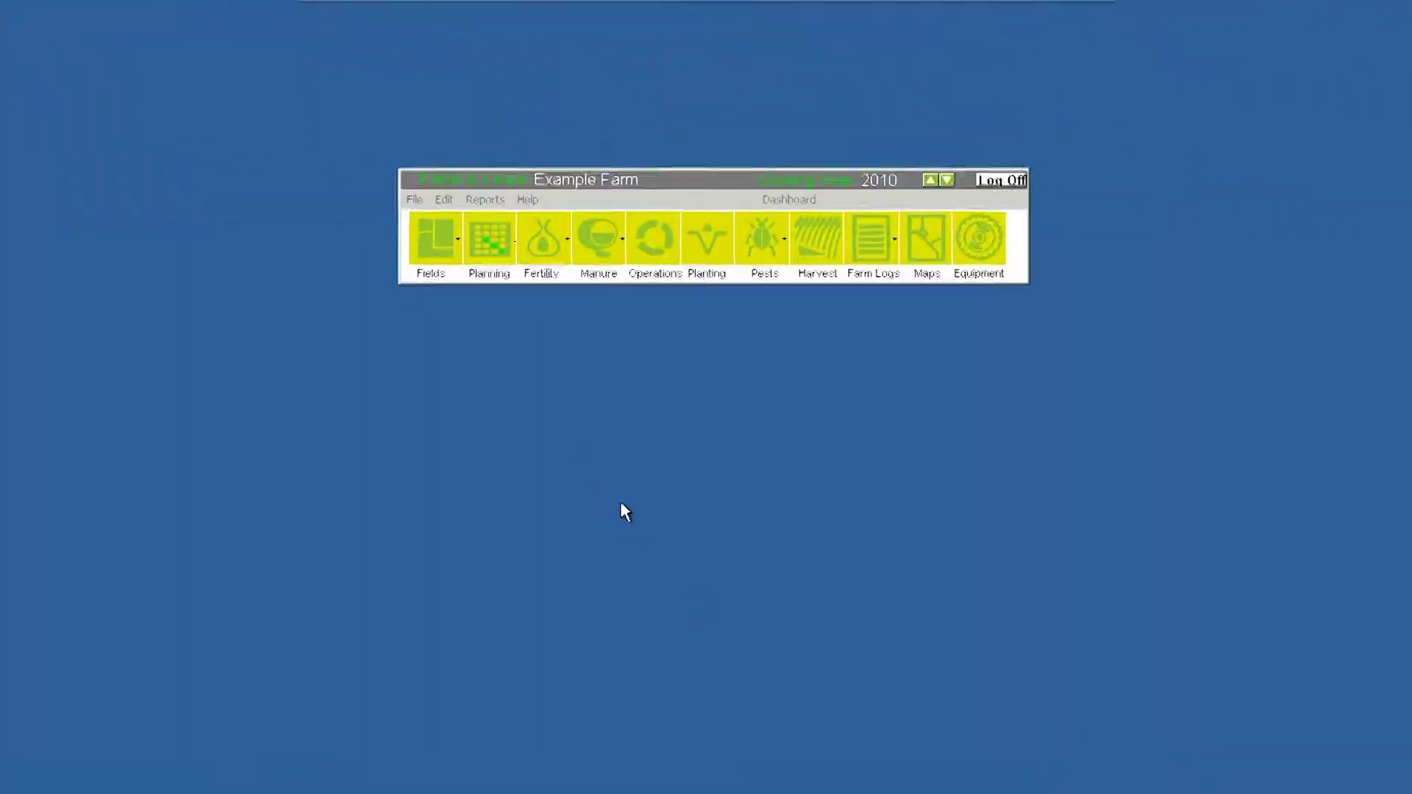
# Step: Open the report selection dialogue, check the email and fax recipient listings, and return to the report library
pyautogui.click(431, 255)
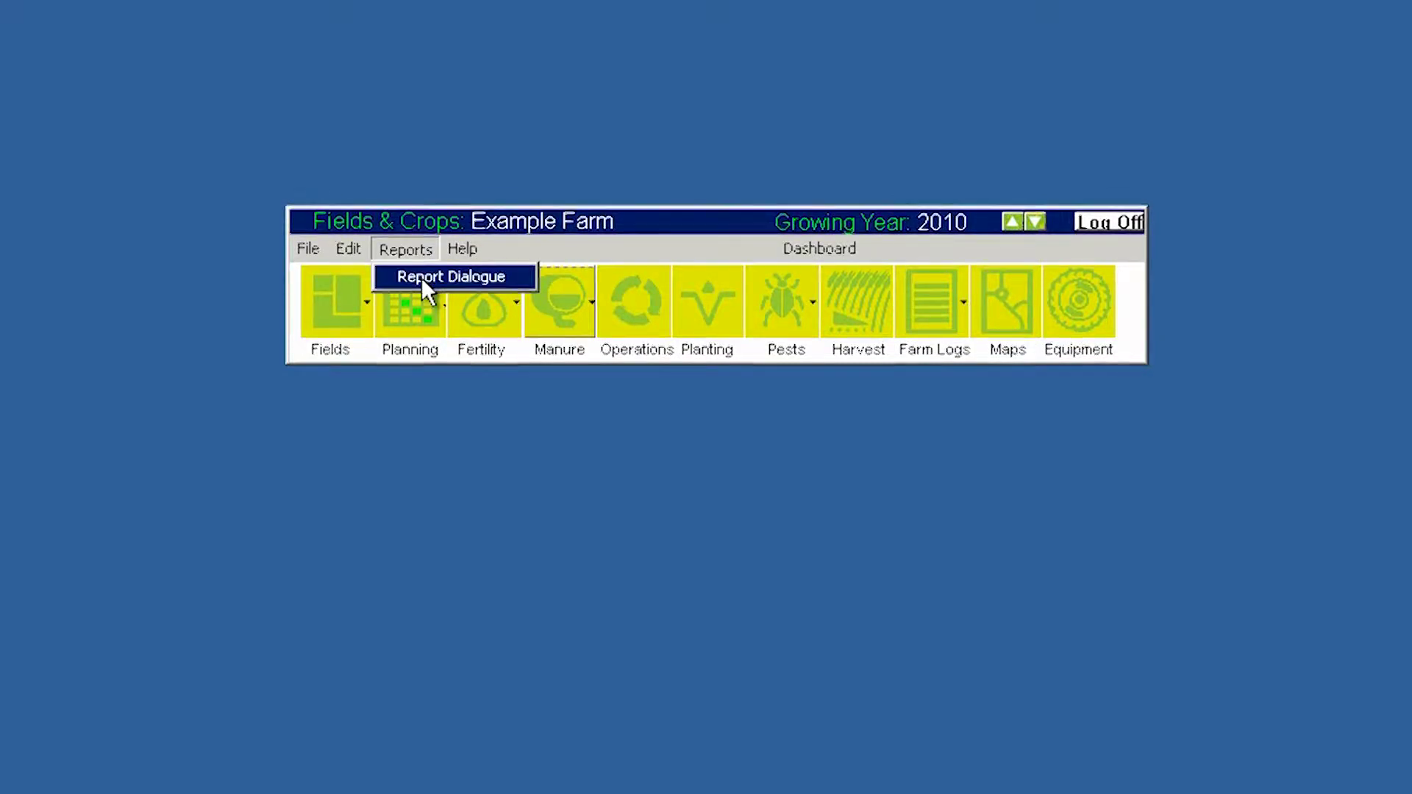
pyautogui.click(424, 281)
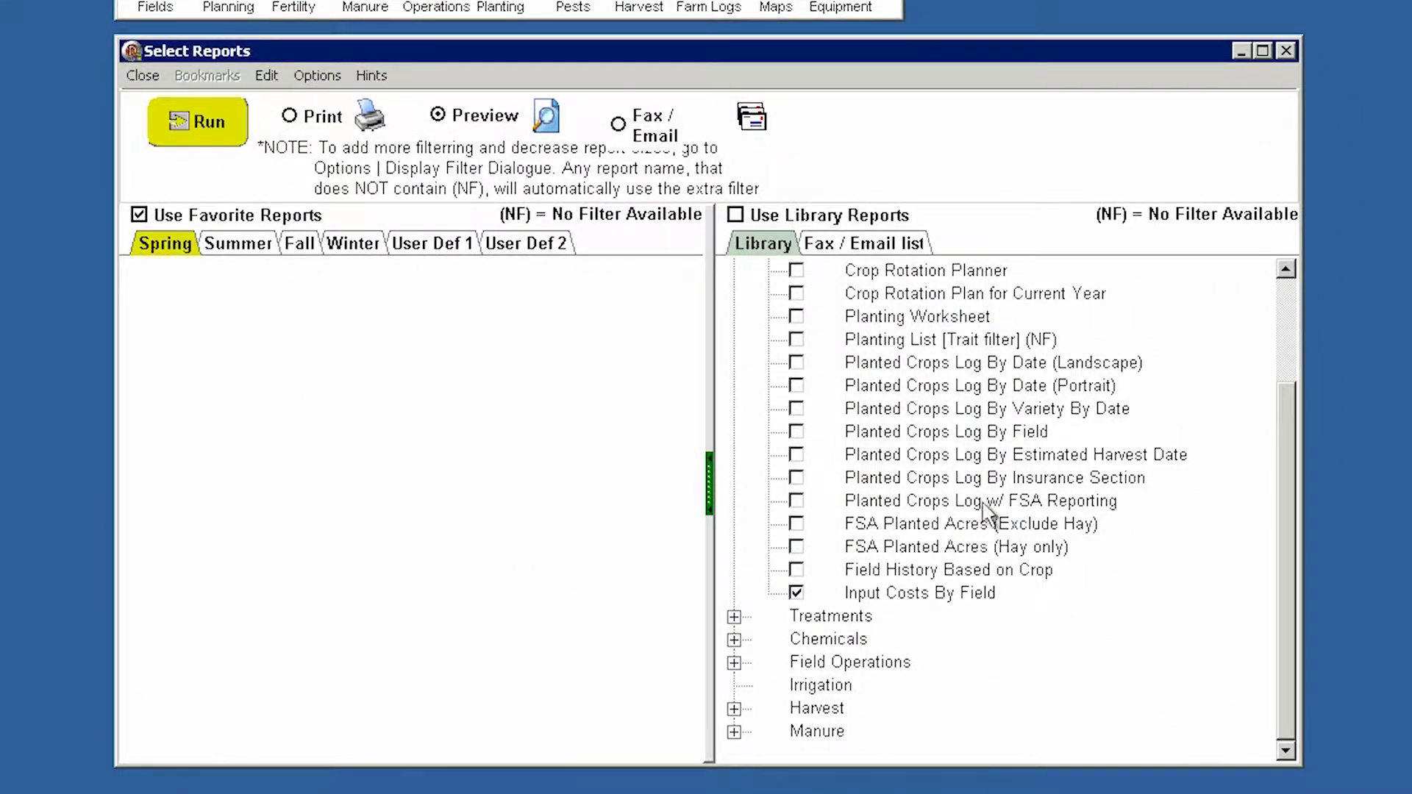
pyautogui.click(917, 251)
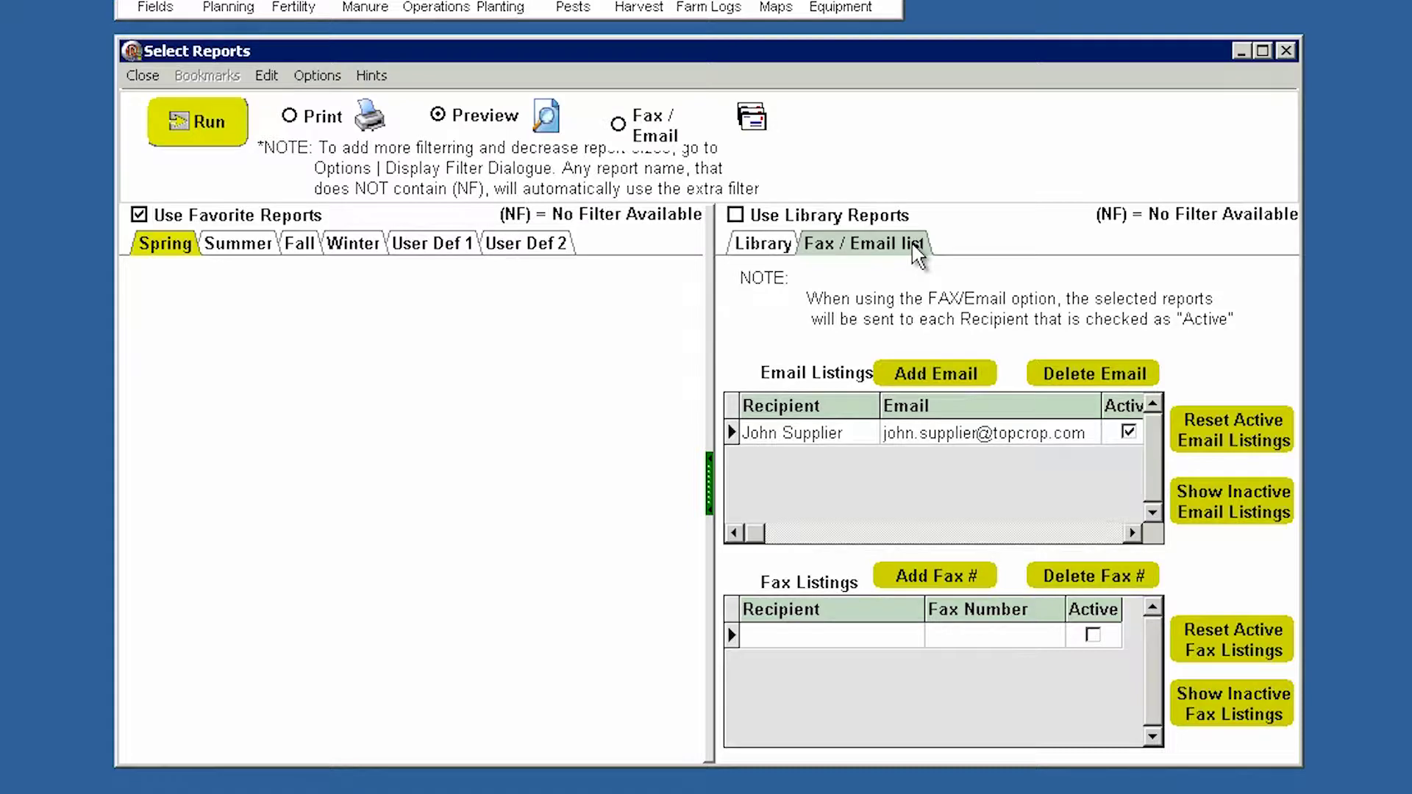
pyautogui.click(762, 244)
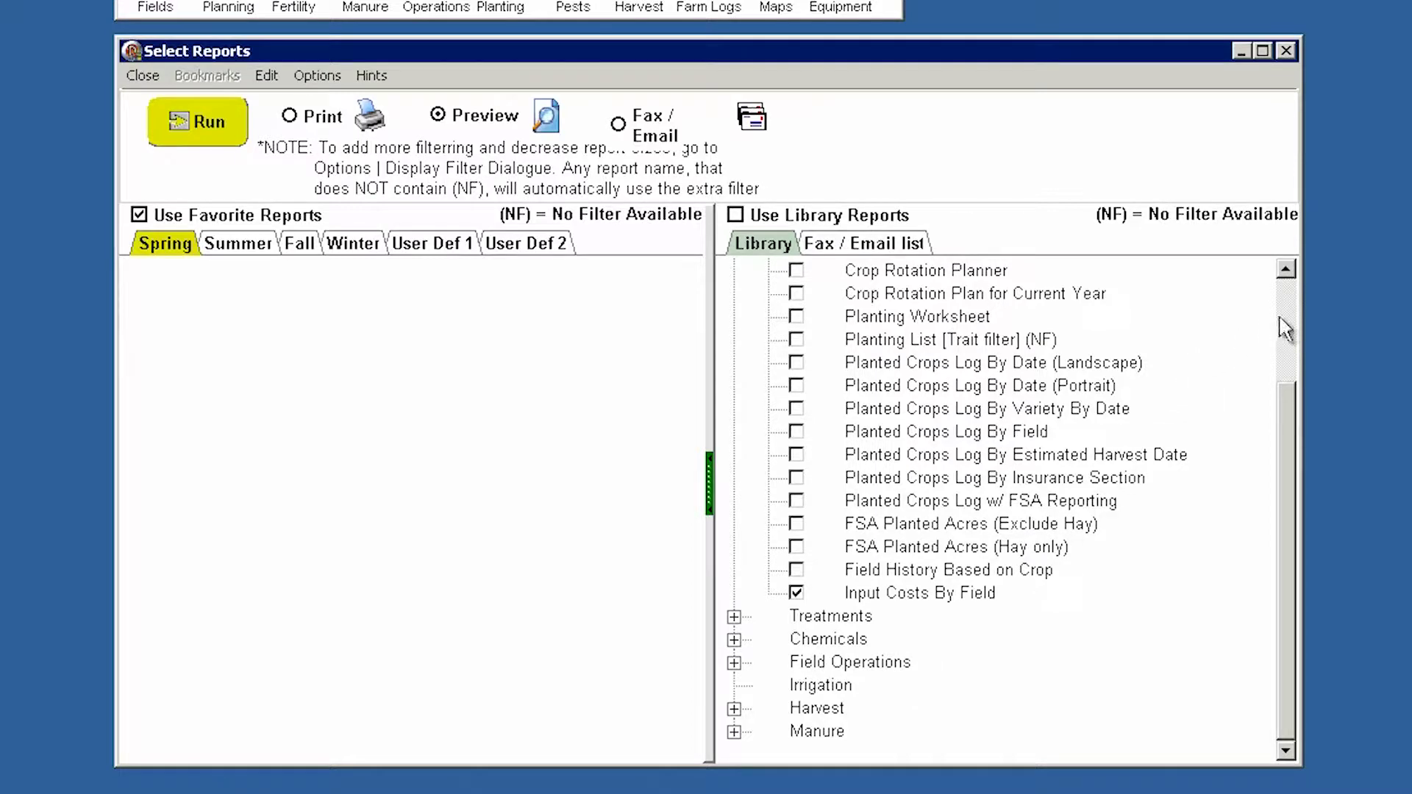
# Step: Add the Input Costs By Field report from the library to the Spring favorite reports
pyautogui.scroll(2, 1286, 328)
pyautogui.scroll(-1, 1296, 390)
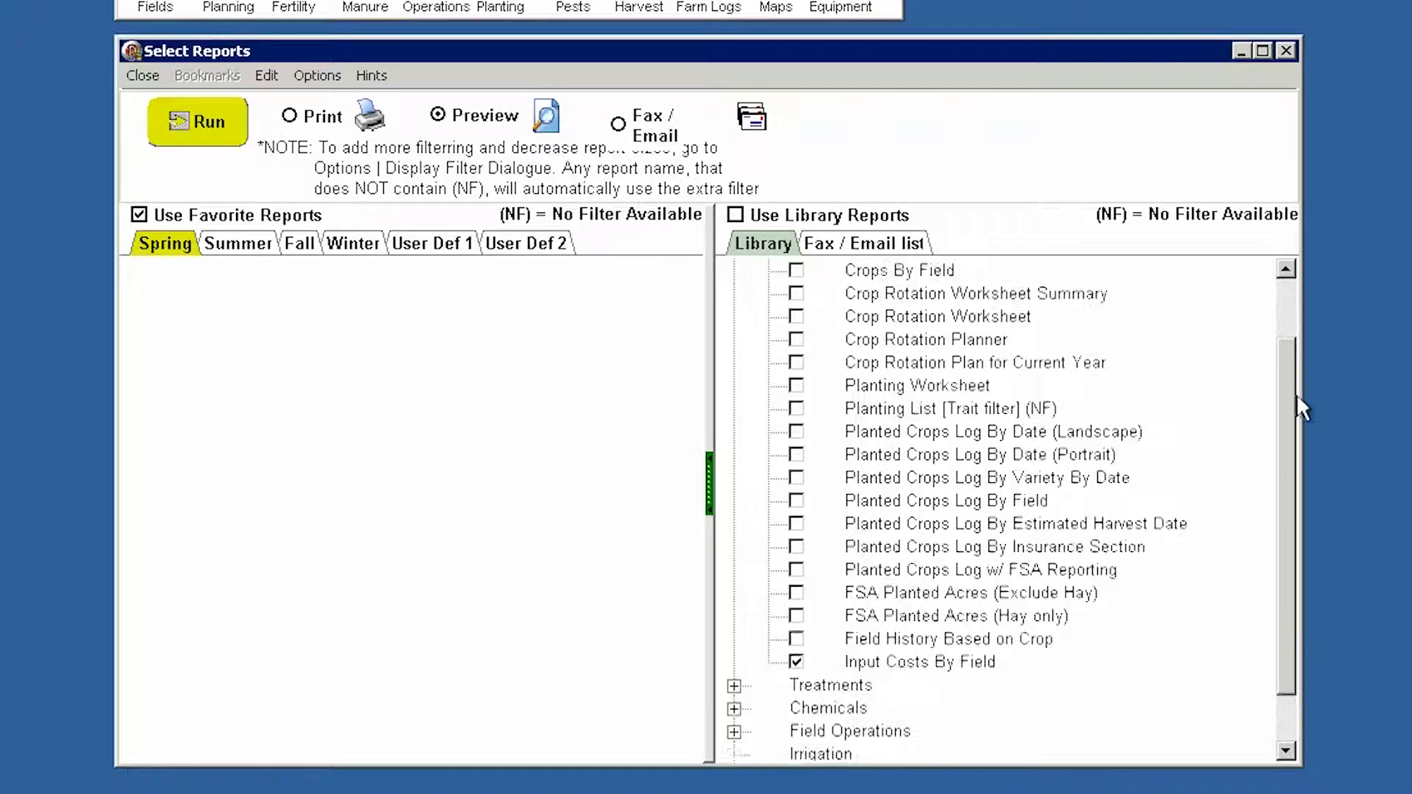
pyautogui.scroll(-1, 1296, 387)
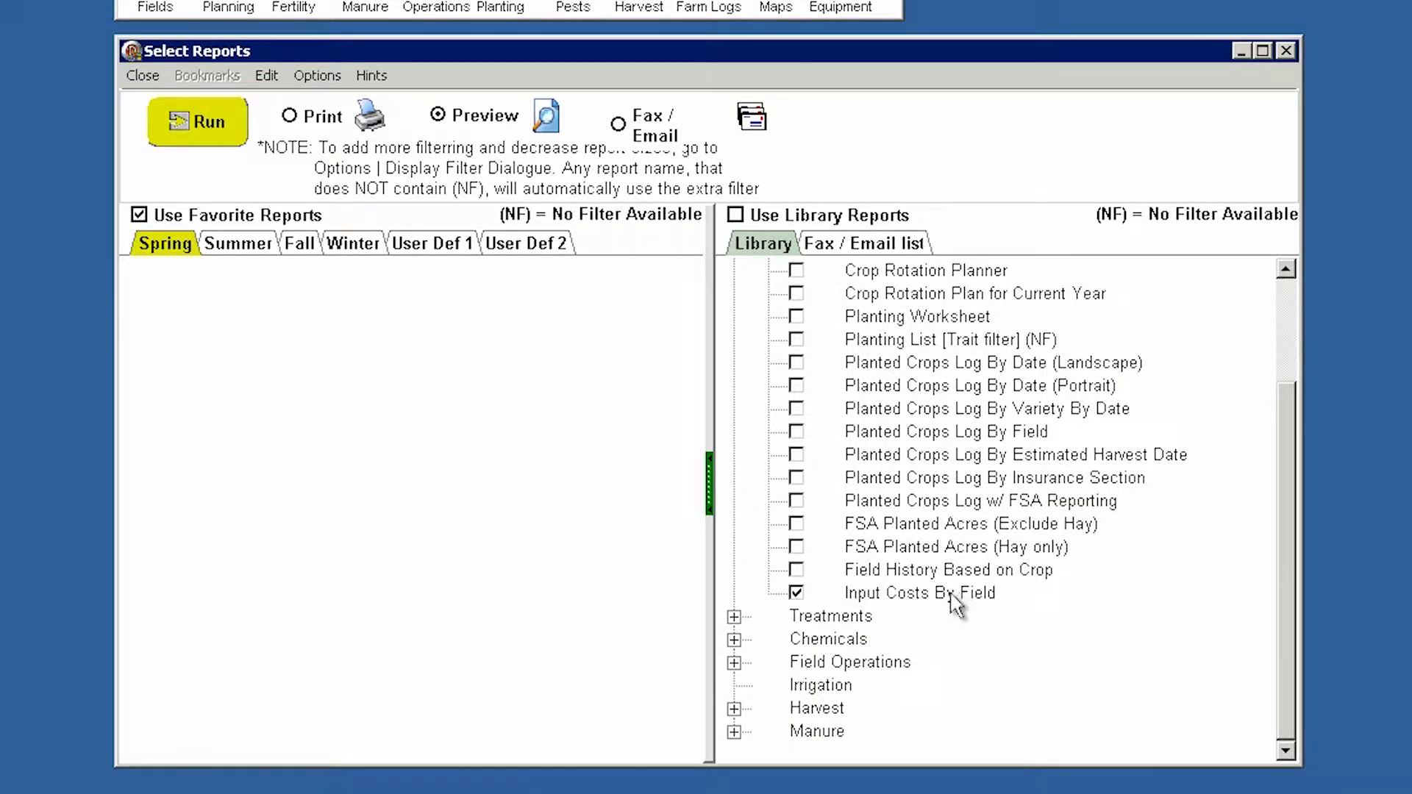
pyautogui.moveTo(945, 599); pyautogui.dragTo(147, 308)
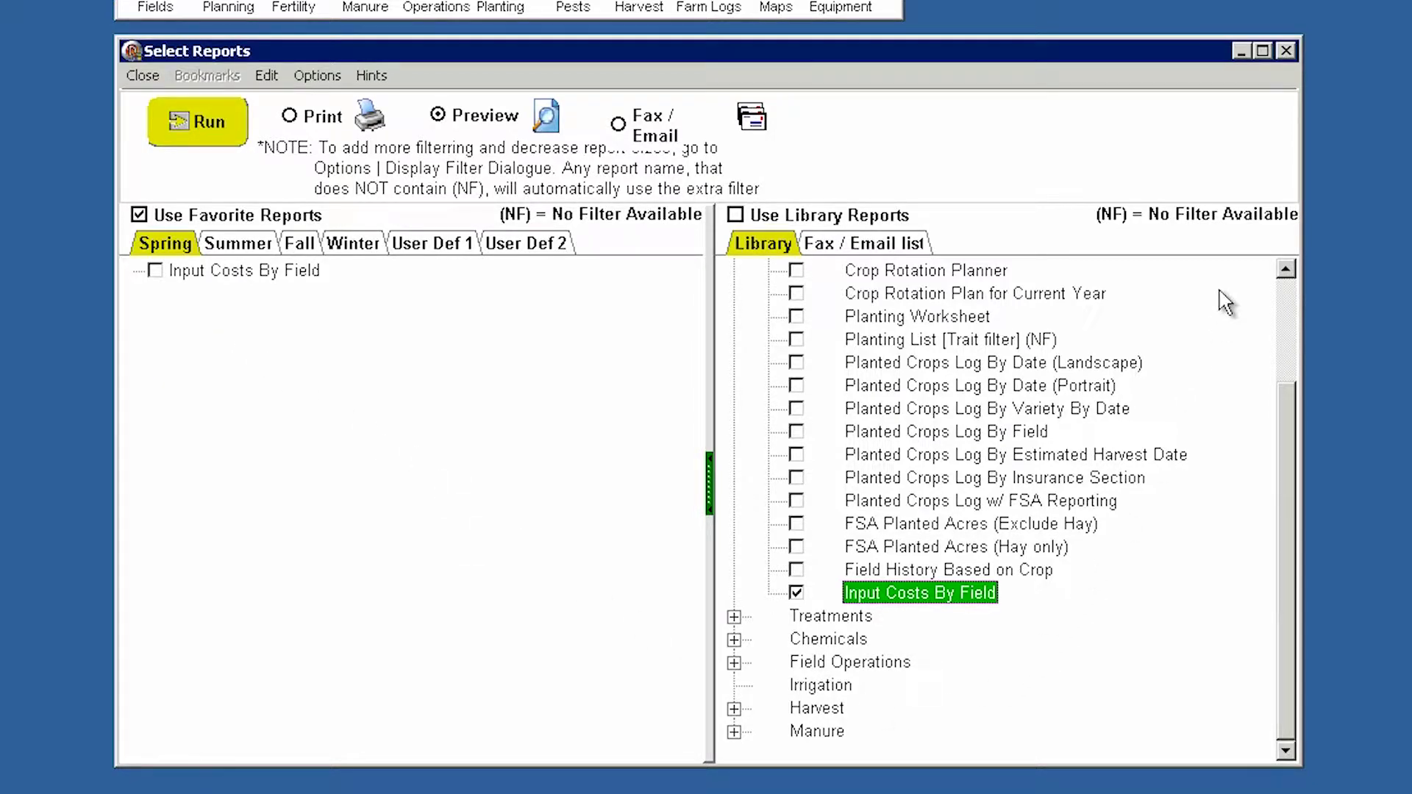
pyautogui.click(1288, 312)
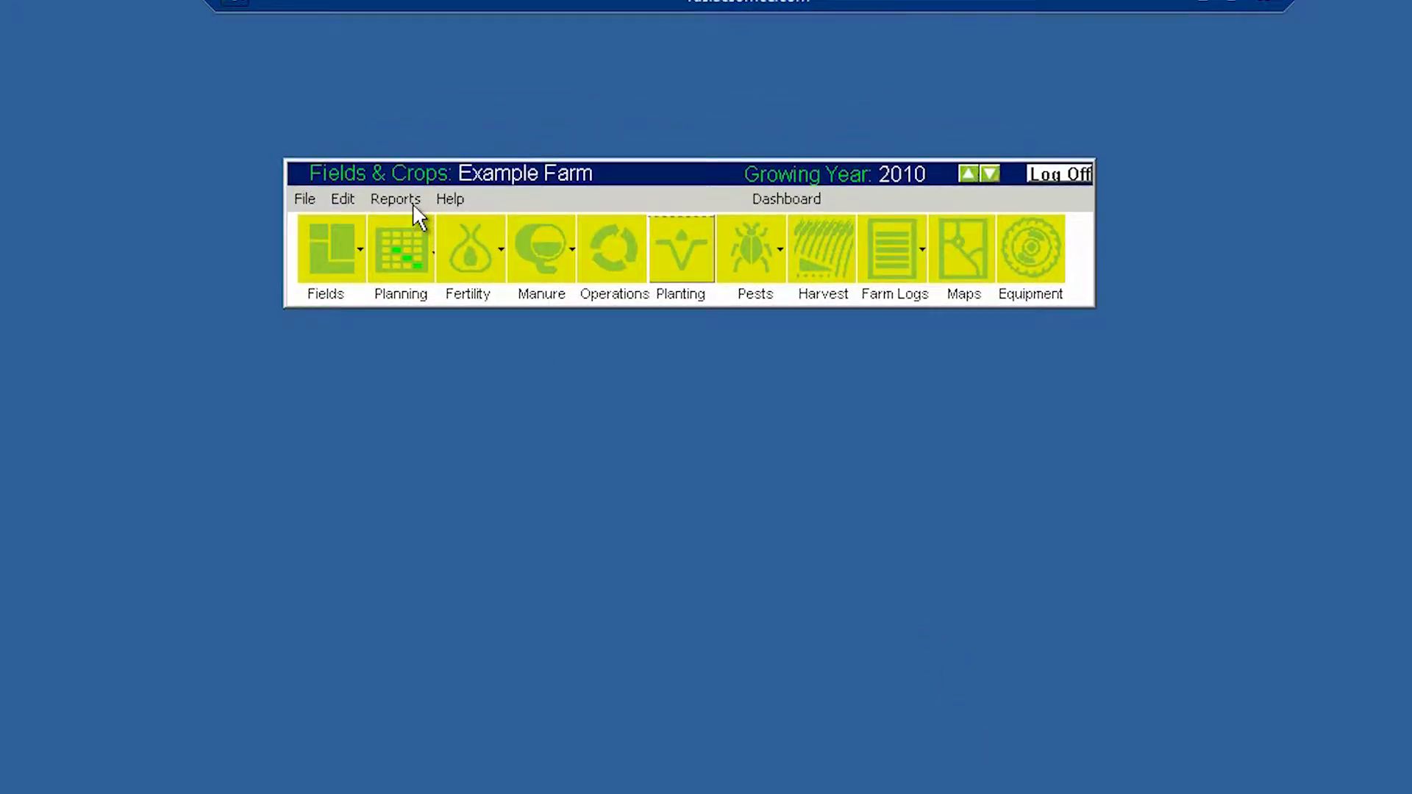
# Step: Open the report selection dialogue again for Example Farm
pyautogui.click(413, 203)
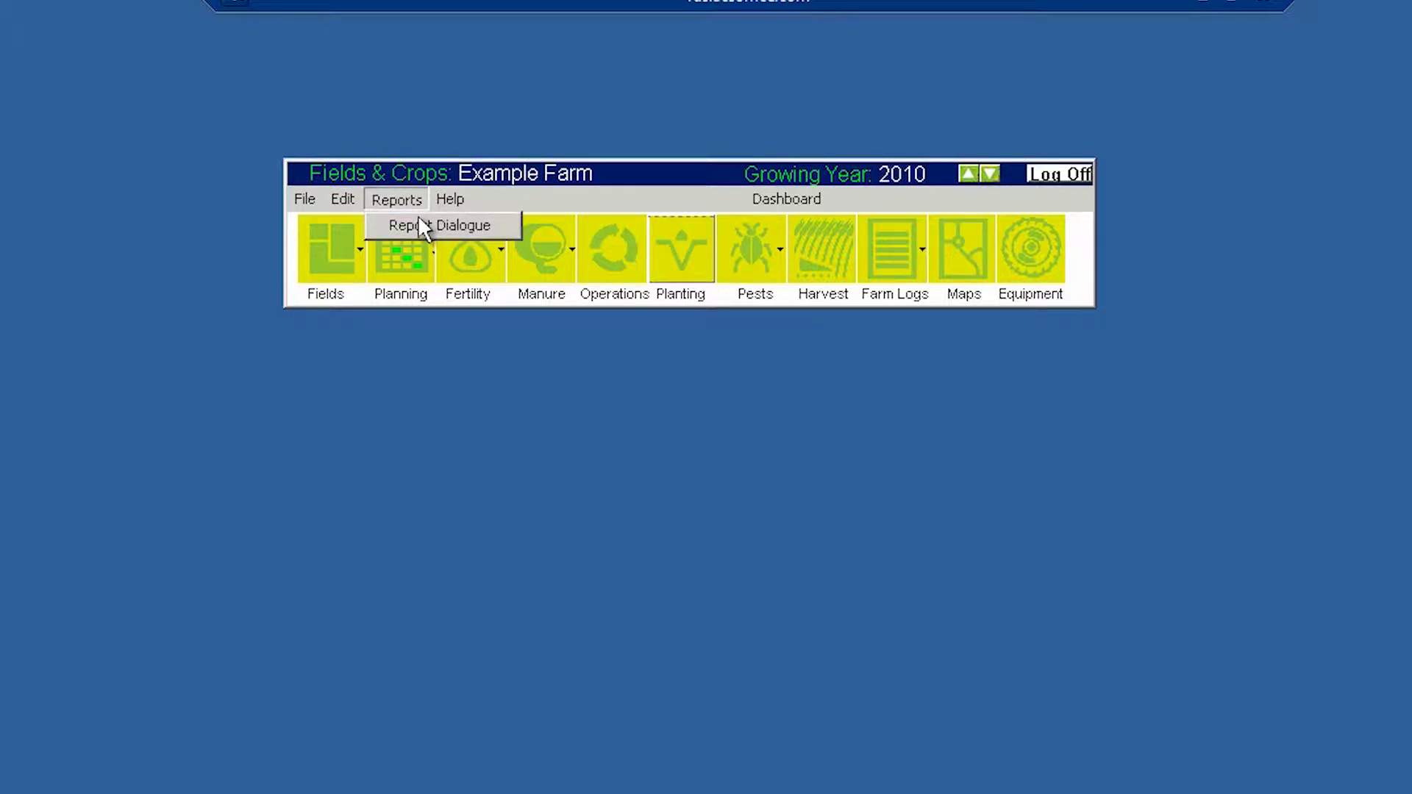